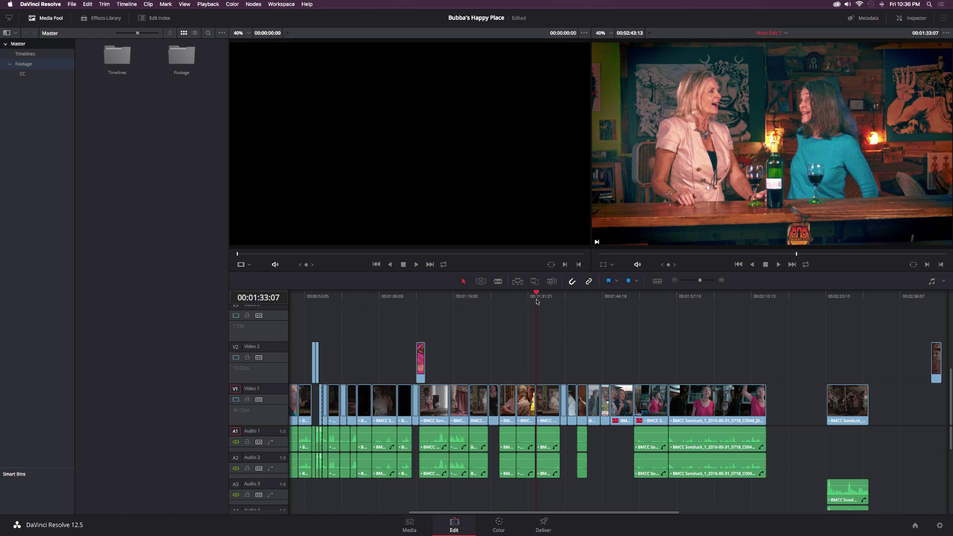
Switch to colour grading for the bar clip, reset all its grades and nodes, and place the remaining node near the source input
click(499, 522)
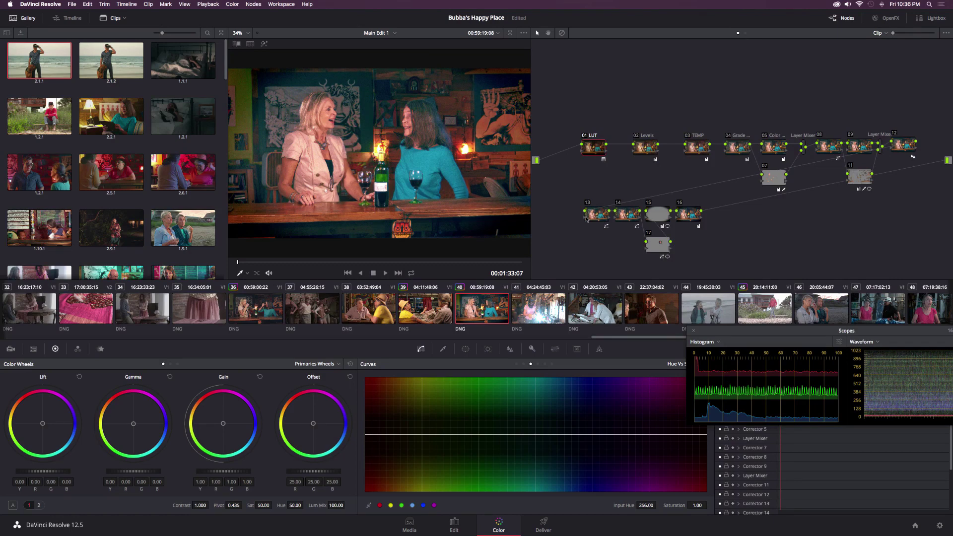
right_click(575, 179)
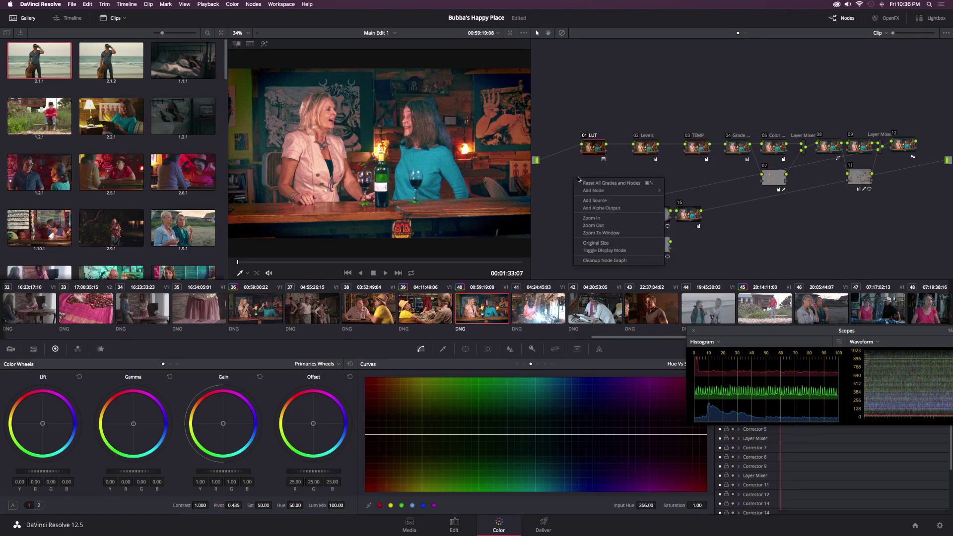
click(583, 183)
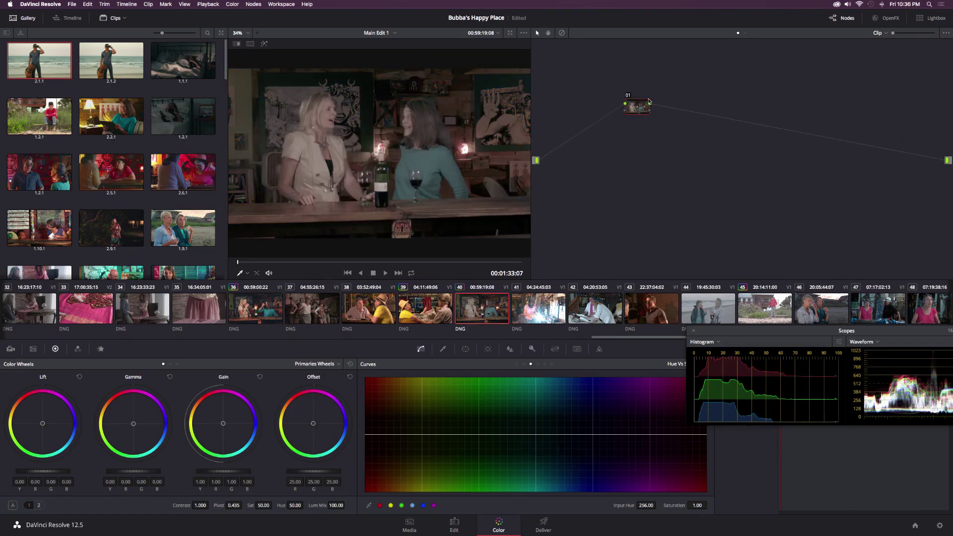
drag(631, 112, 594, 139)
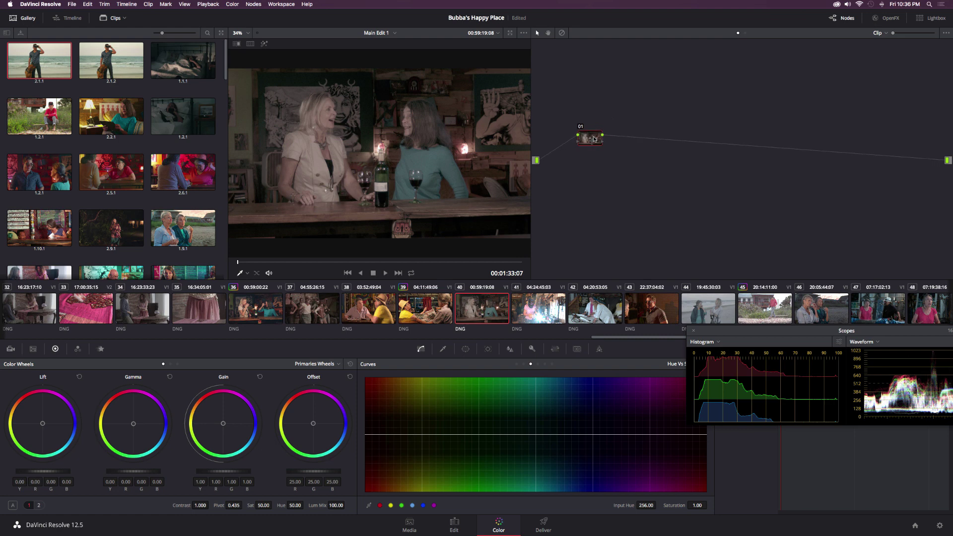
Set the clip's Camera Raw decoding to Clip and review the available ISO and Color Space options
click(14, 350)
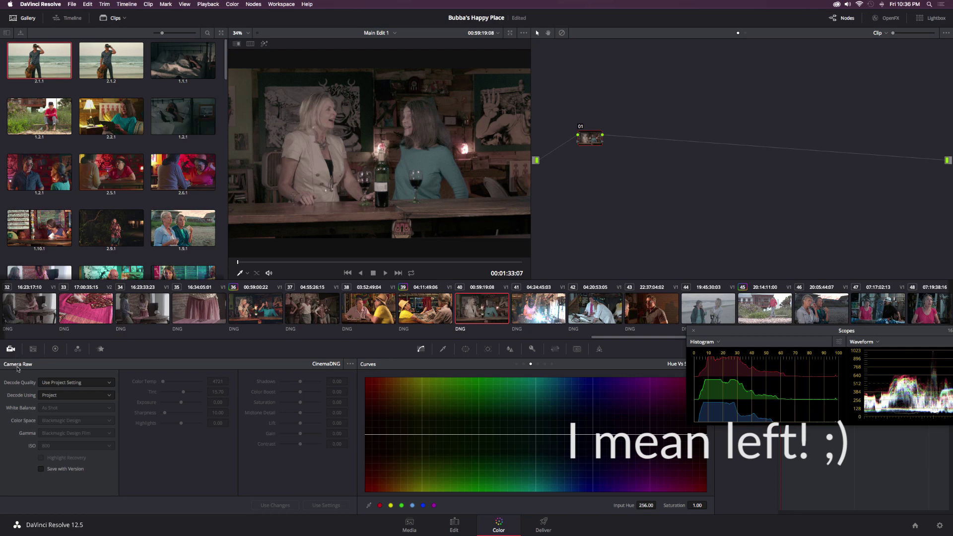
click(62, 395)
click(50, 432)
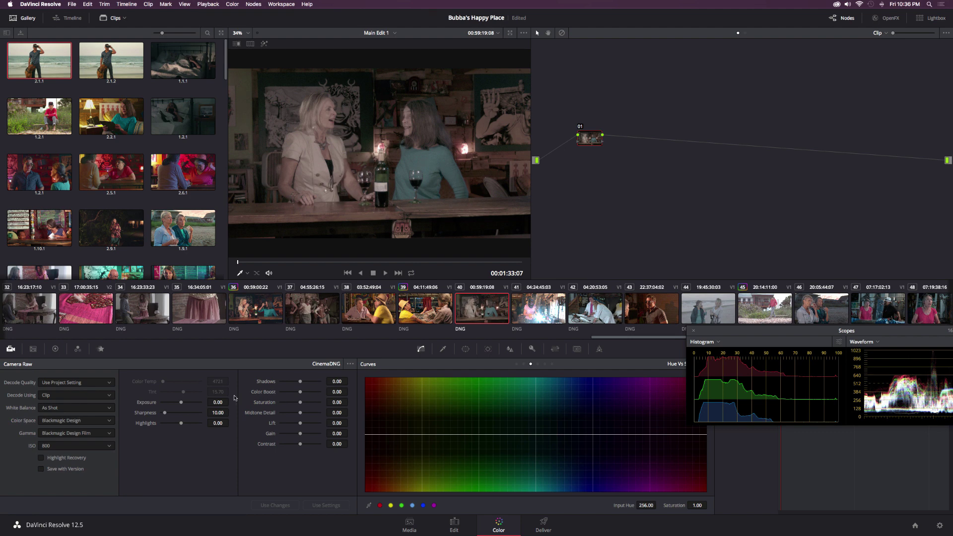
click(58, 447)
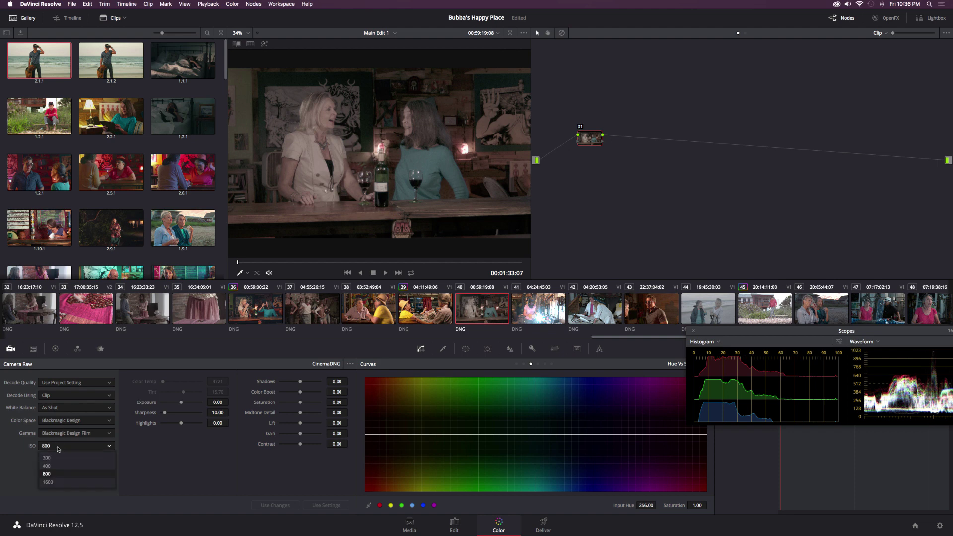
click(149, 472)
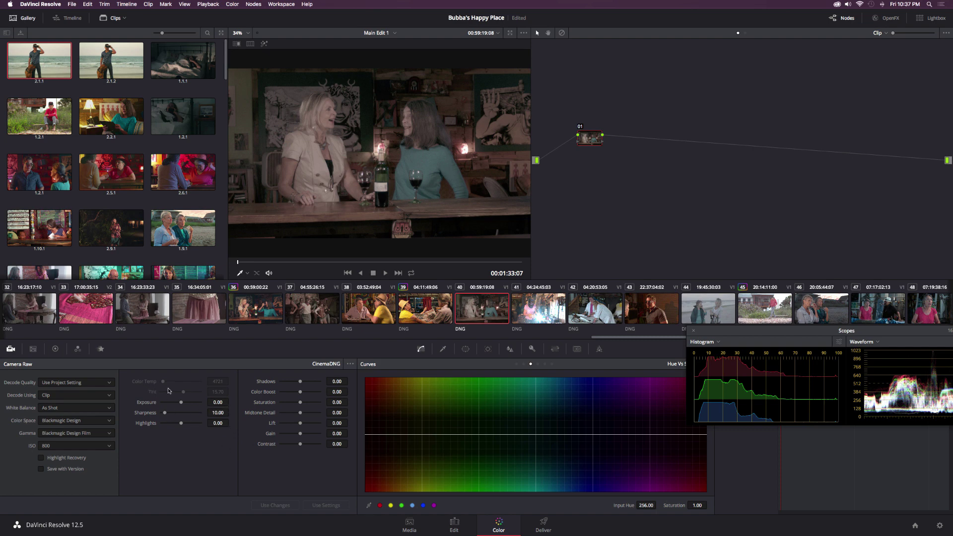
click(74, 420)
click(76, 422)
Inspect the colour chart match on the CC timeline and return to grading the Main Edit 1 timeline
click(33, 350)
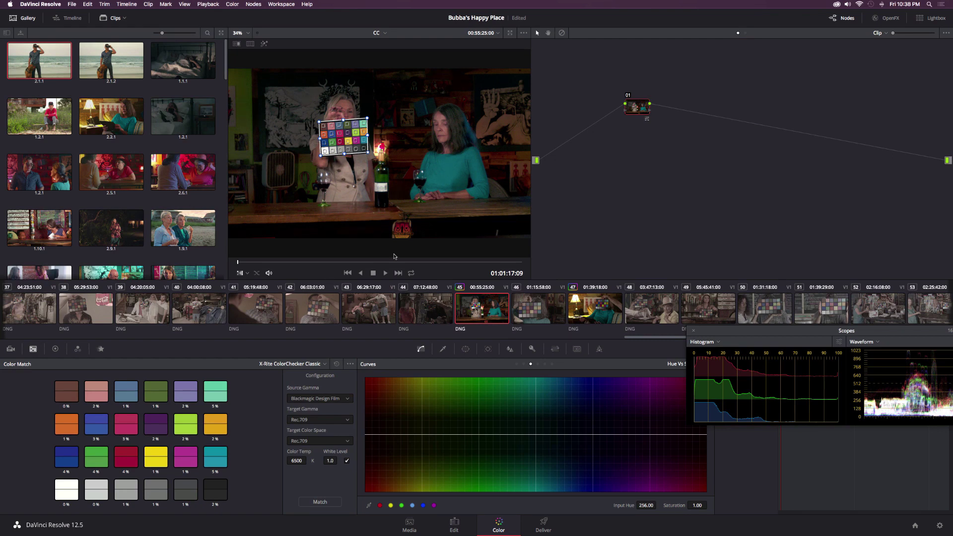
click(454, 524)
click(152, 94)
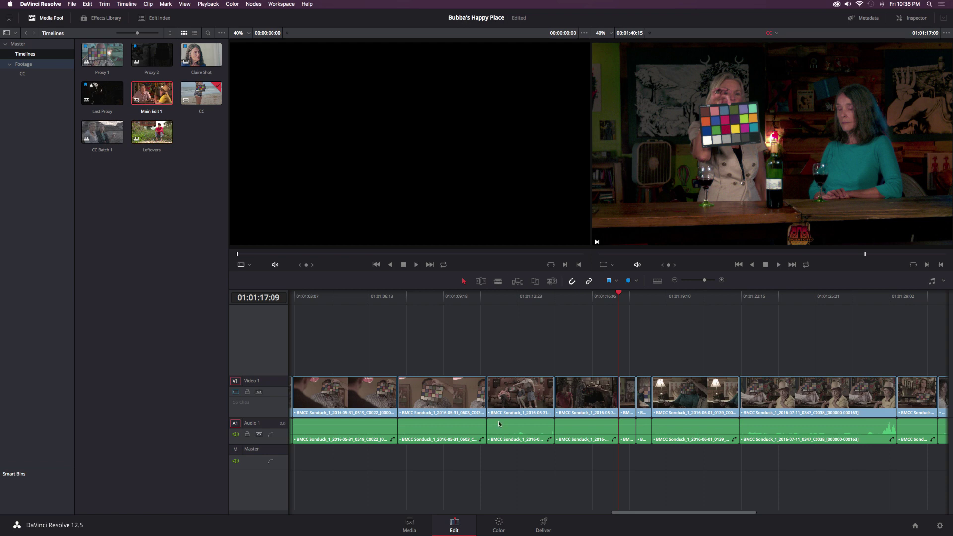
click(498, 524)
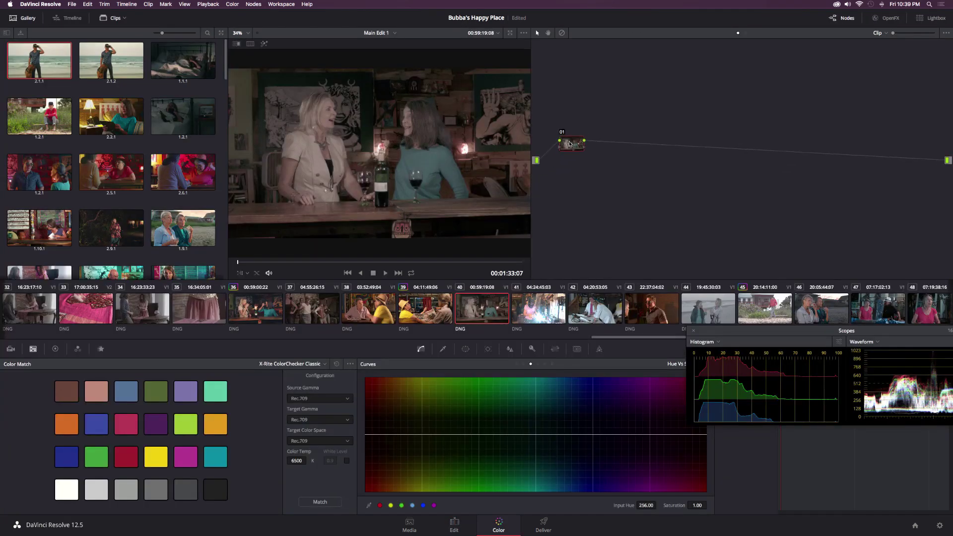
Apply the Blackmagic Cinema Camera Film to Rec709 3D LUT to node 01 and compare the image with the node off and on
right_click(572, 144)
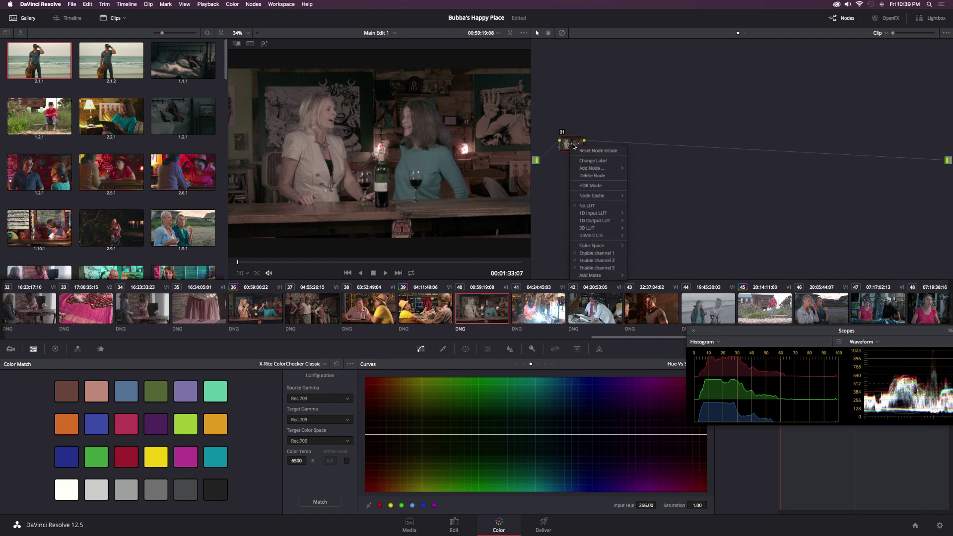
mouse_move(587, 228)
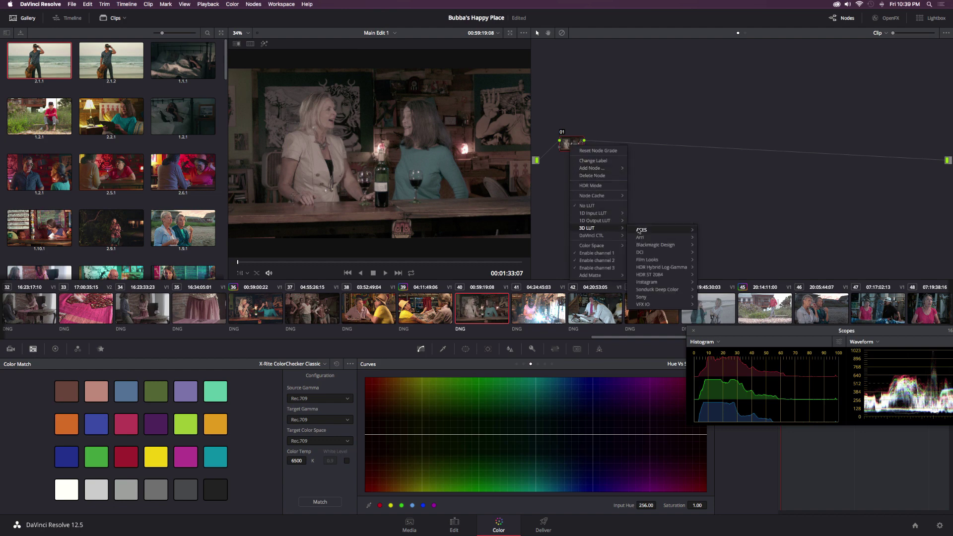
mouse_move(660, 247)
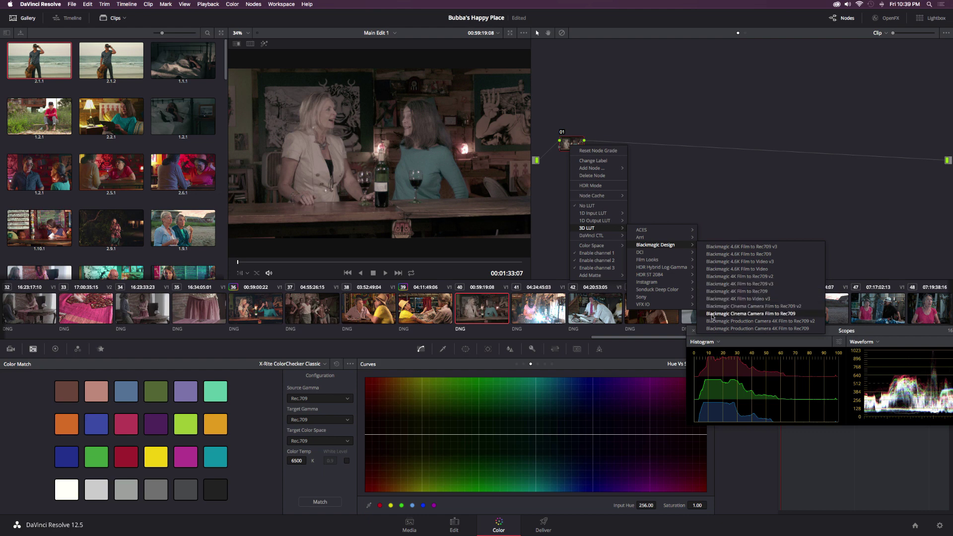
click(753, 314)
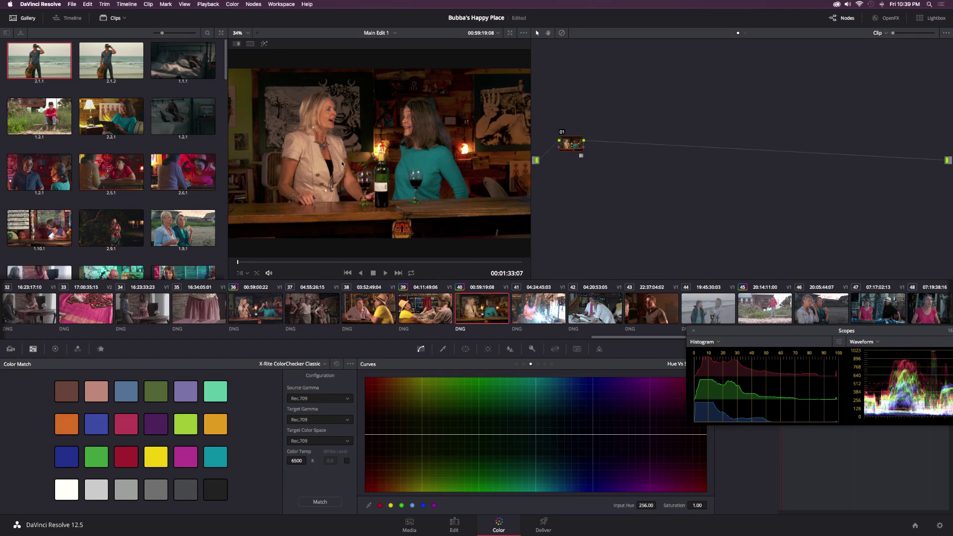
key(super+d)
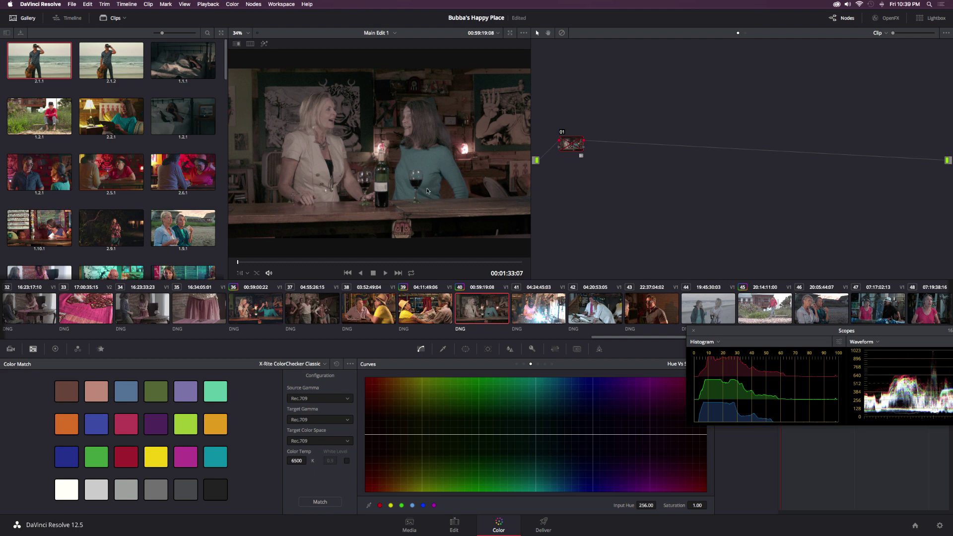
click(562, 133)
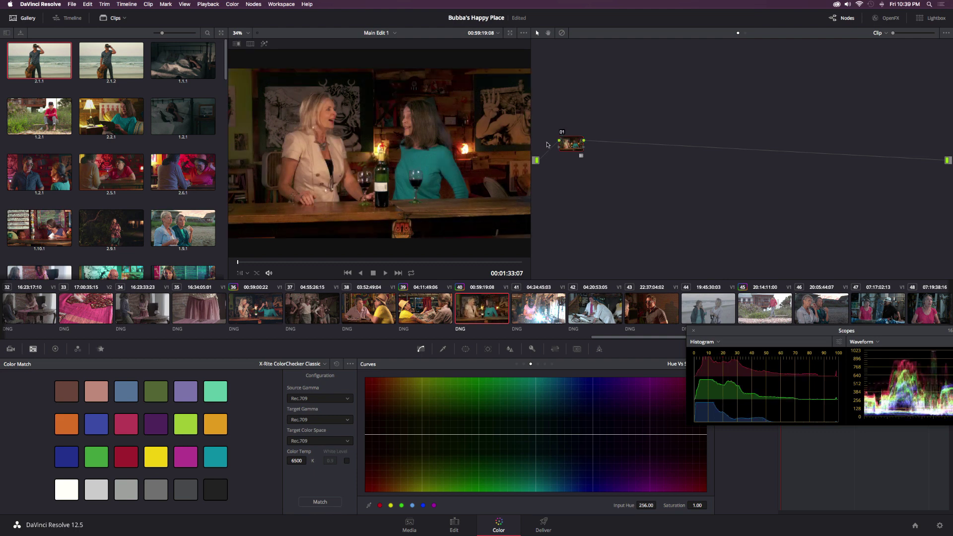
Review the 3D LUT categories available for node 01, including VFX IO and Blackmagic Design, keeping Blackmagic Cinema Camera Film to Rec709
right_click(571, 146)
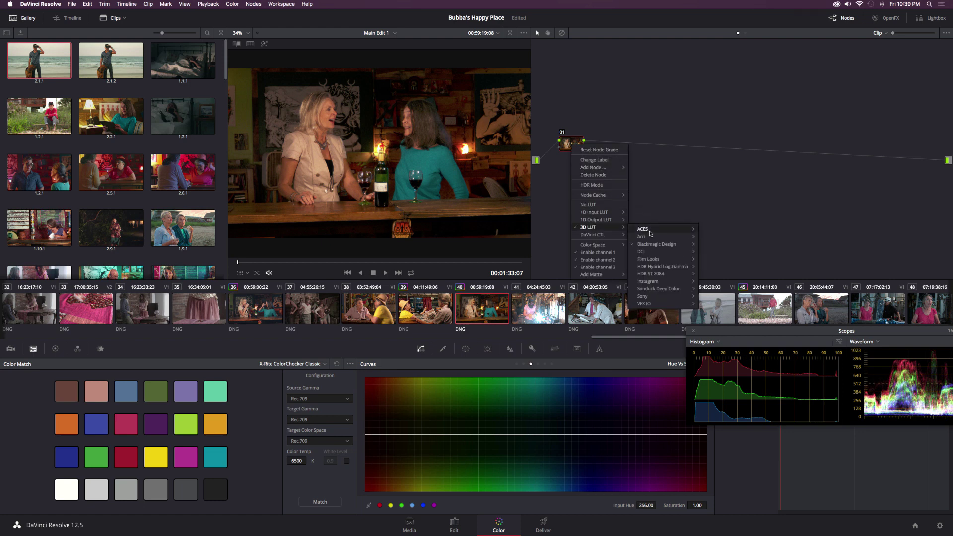
mouse_move(654, 303)
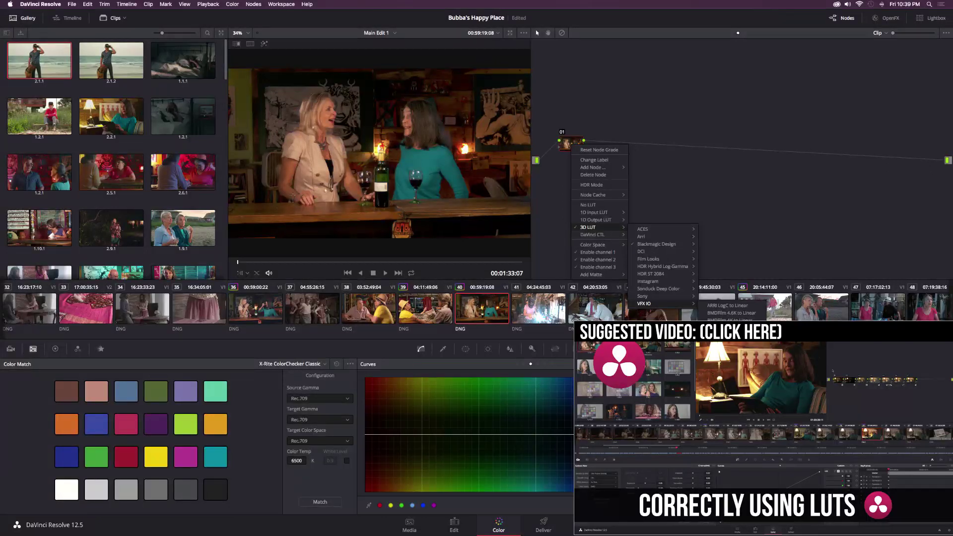
mouse_move(661, 244)
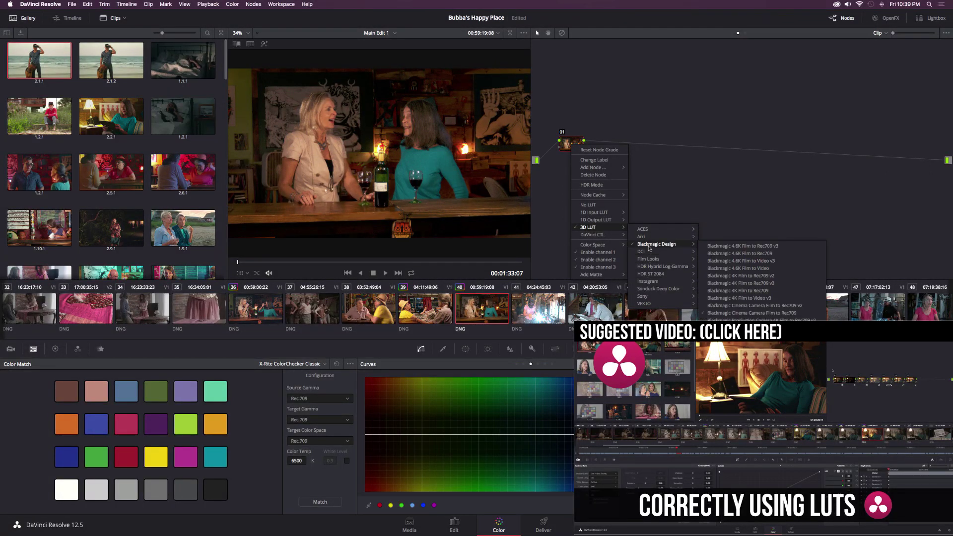
mouse_move(681, 256)
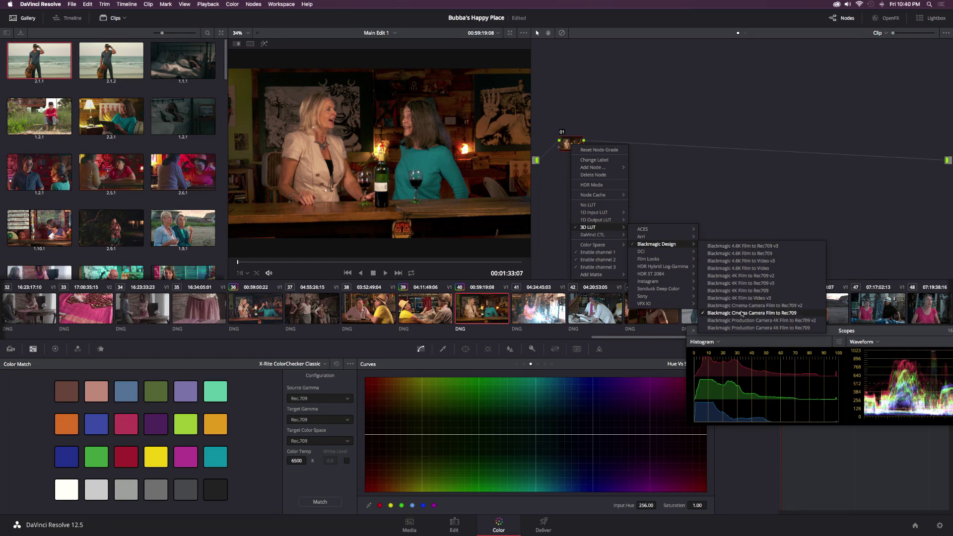
click(788, 314)
click(573, 97)
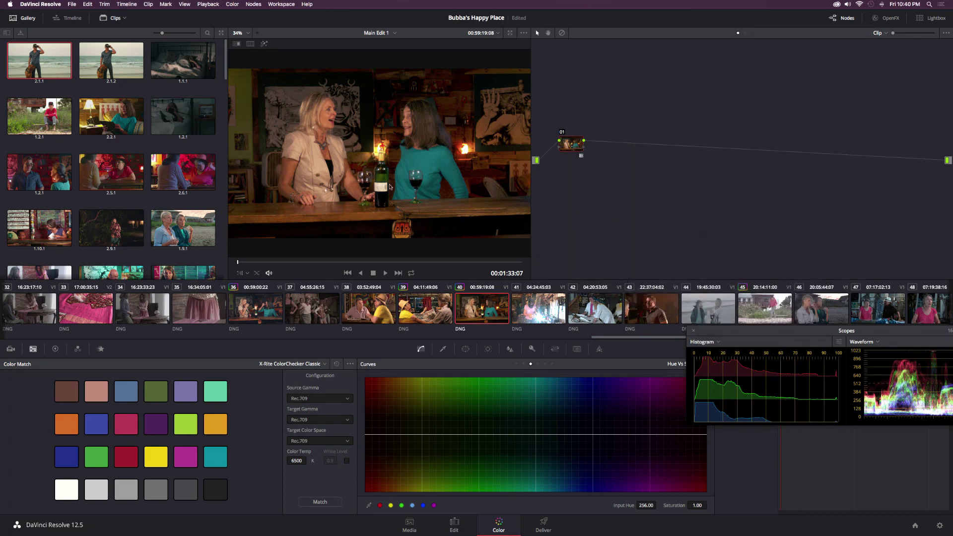
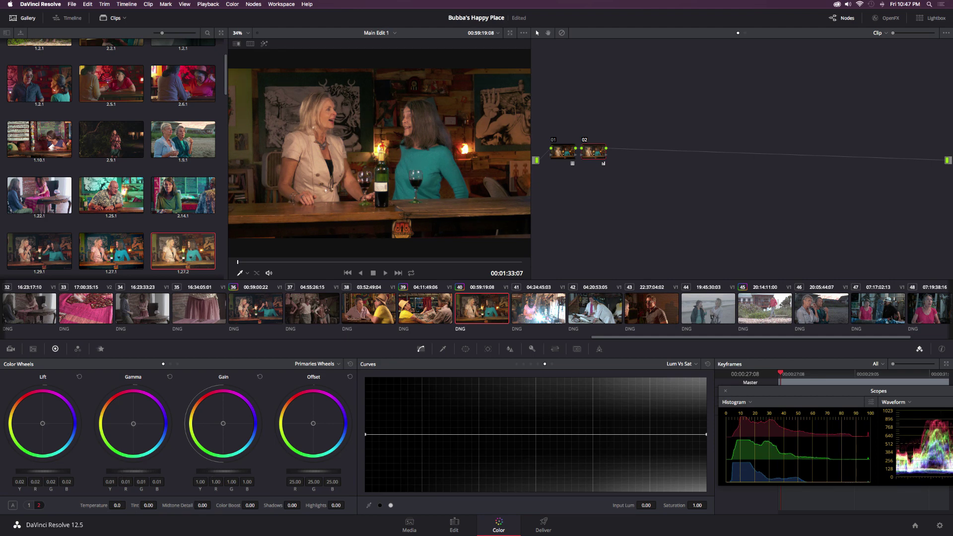
Raise the Gain of node 02 to 1.16 and move the scopes window so both histogram and waveform are fully visible
drag(218, 471, 230, 471)
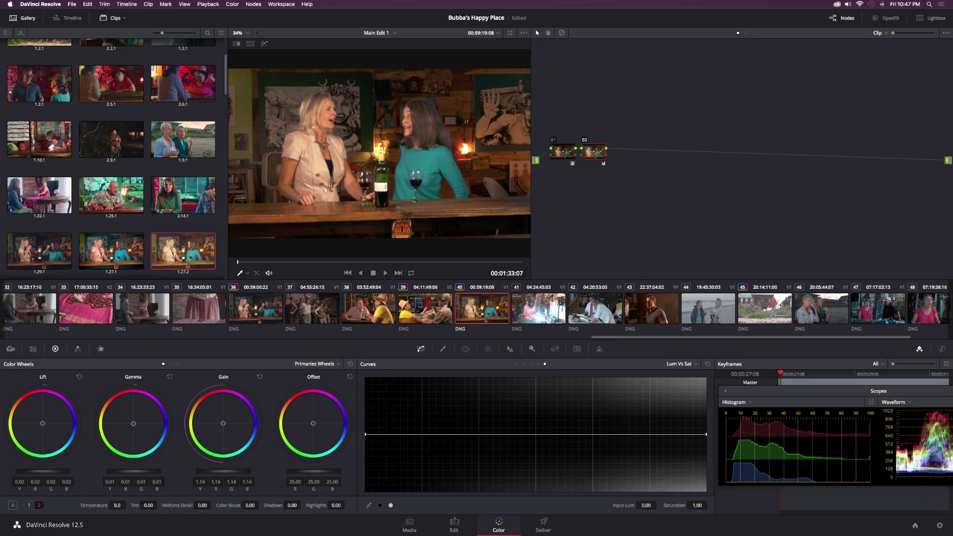
drag(230, 471, 226, 476)
click(585, 142)
click(586, 141)
drag(777, 388, 737, 375)
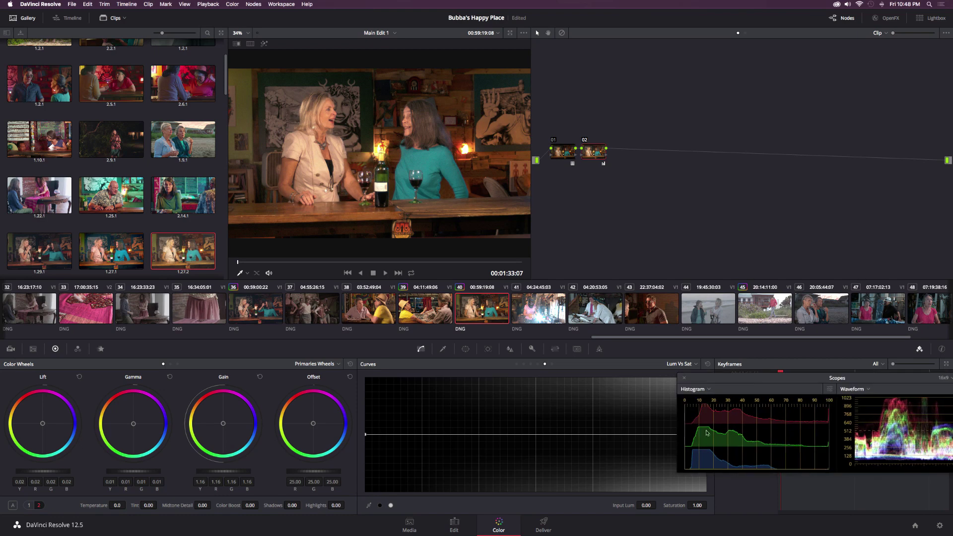
drag(800, 384, 728, 340)
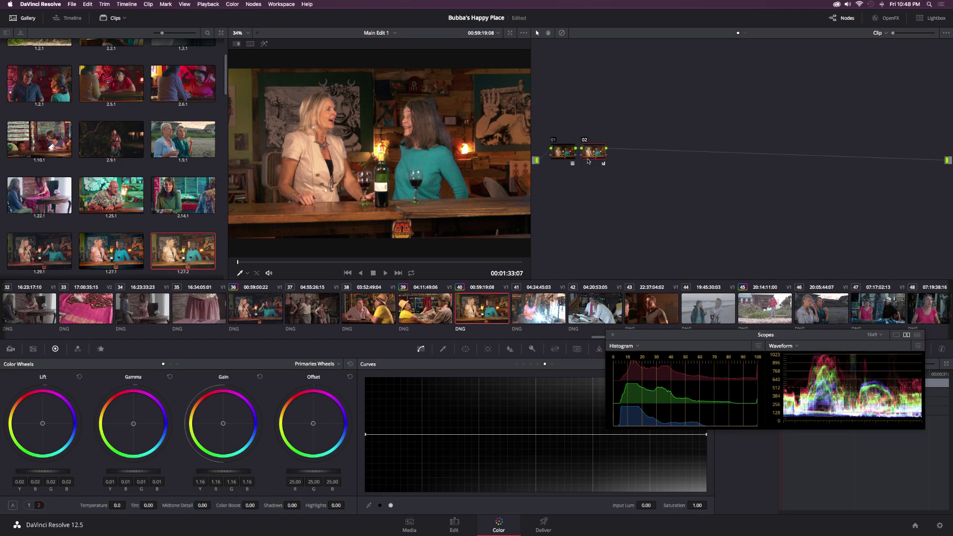
Add a serial node after node 02 and shift its Lift toward teal-blue, with red -0.04, green 0.01 and blue 0.03
key(alt+s)
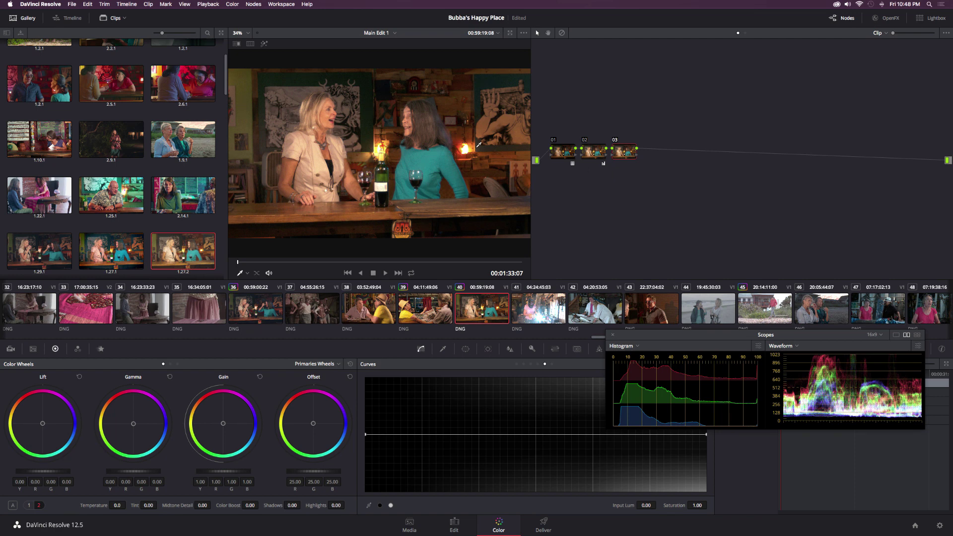
scroll(479, 145, up, 1)
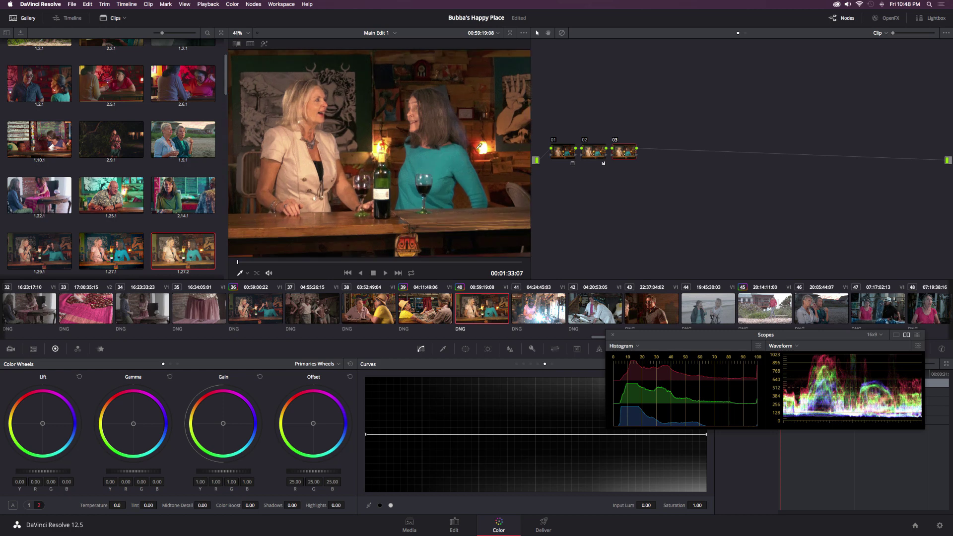
scroll(480, 146, down, 1)
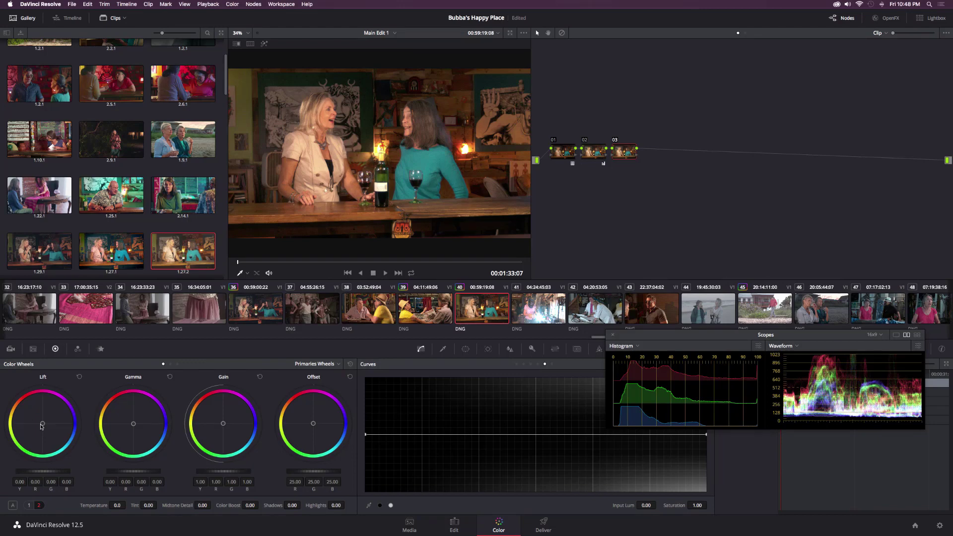
drag(42, 423, 44, 426)
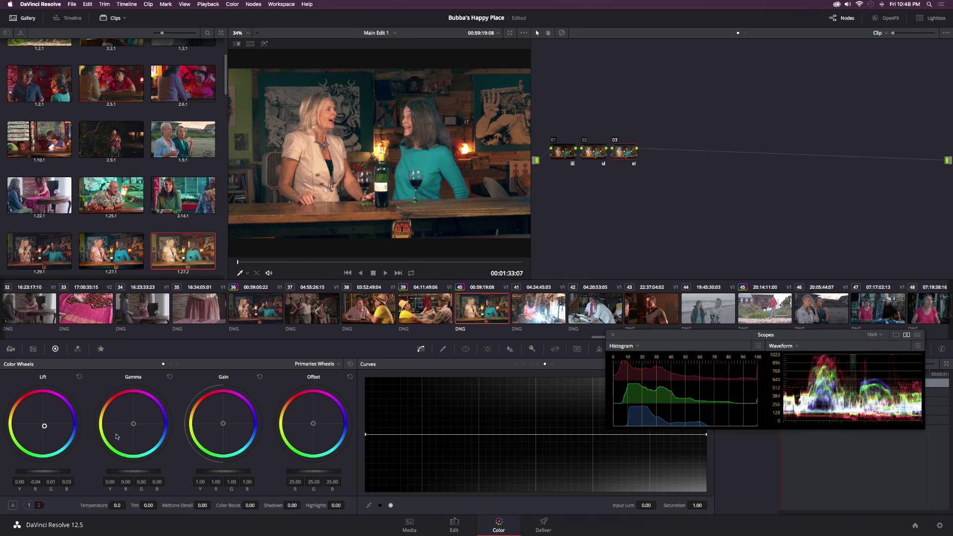
Shift node 03's Gamma slightly toward green with red and blue -0.01, and its Gain toward red with 1.09, 0.98 and 0.95
drag(133, 424, 132, 426)
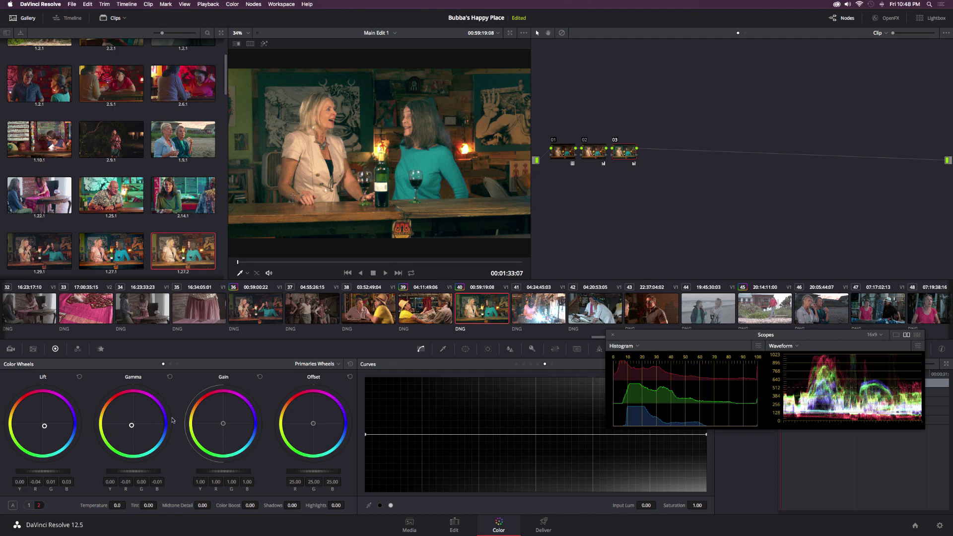
drag(224, 426, 223, 421)
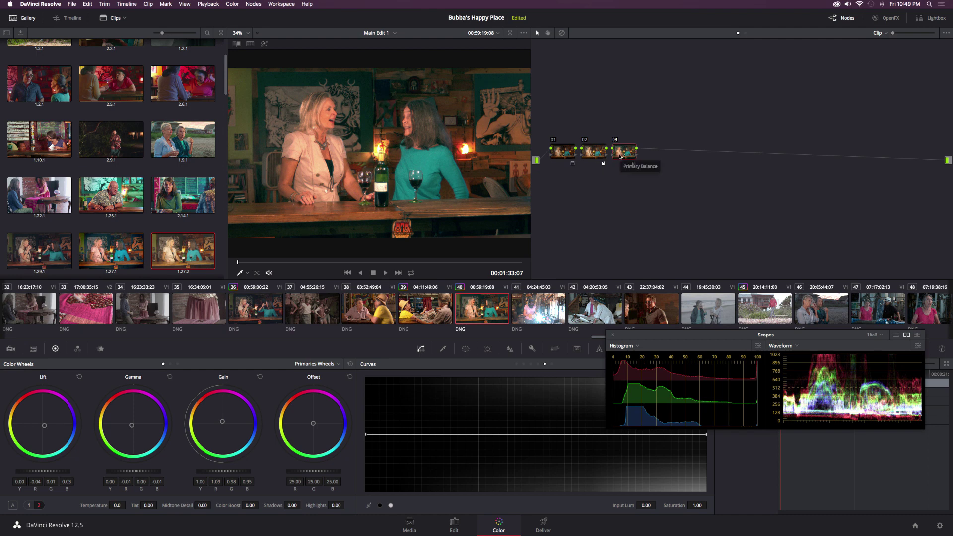
Add a serial node after node 03 and set its Temperature to -690 and Tint to 27.50
key(alt+s)
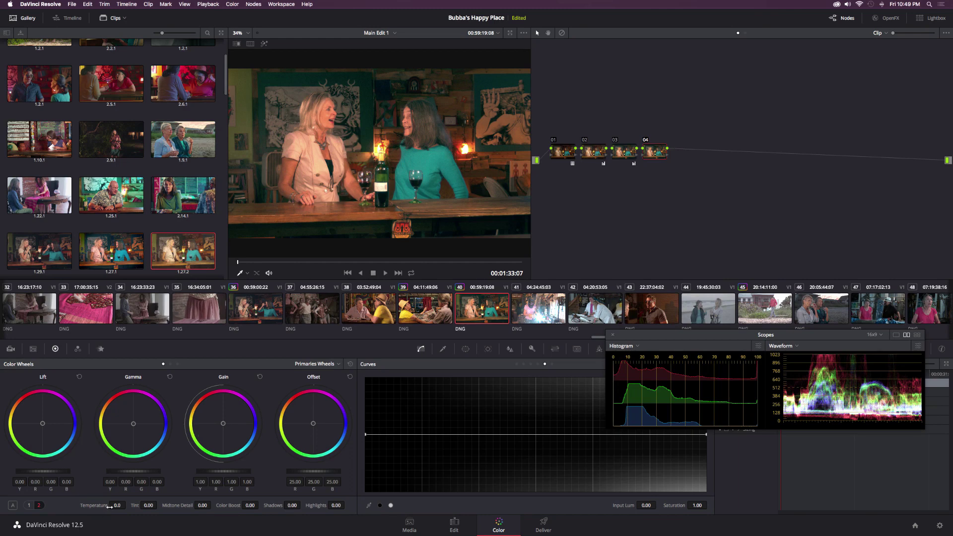
mouse_move(107, 508)
mouse_down()
mouse_move(125, 506)
mouse_move(100, 506)
mouse_move(116, 505)
mouse_up()
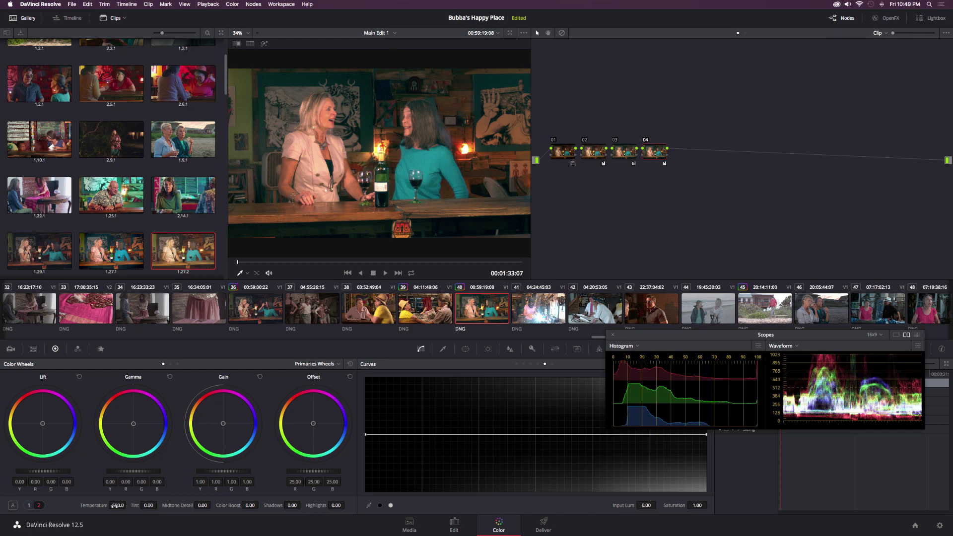
click(646, 140)
drag(159, 504, 159, 505)
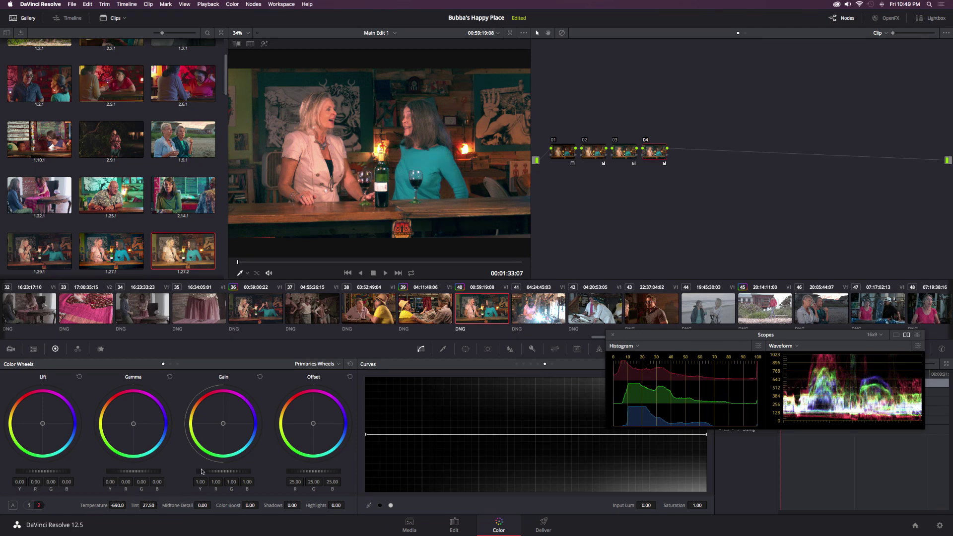
Switch node 04 off and on repeatedly to compare the image with and without its temperature and tint shift
click(645, 140)
click(645, 141)
click(646, 140)
click(645, 140)
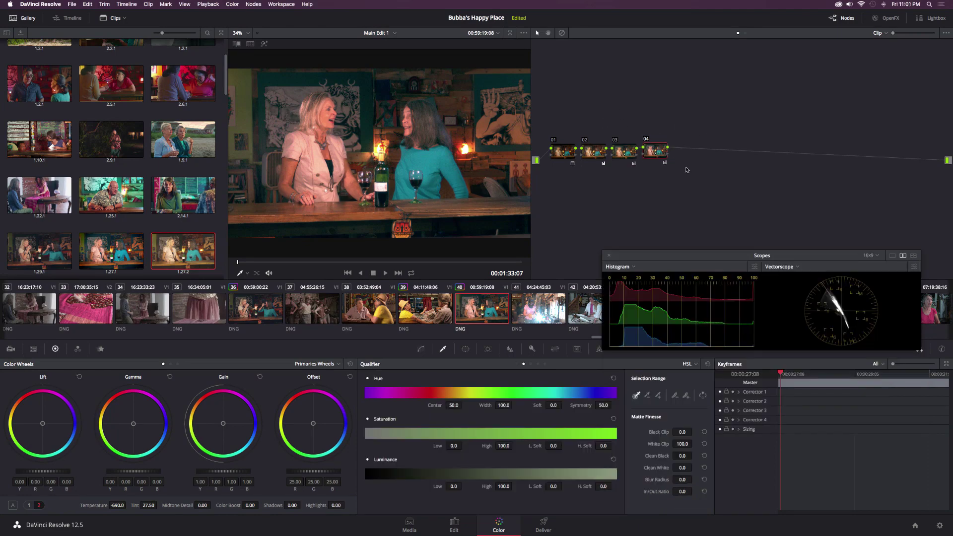
Add a serial node after node 04 and a layer node beneath it
key(alt+s)
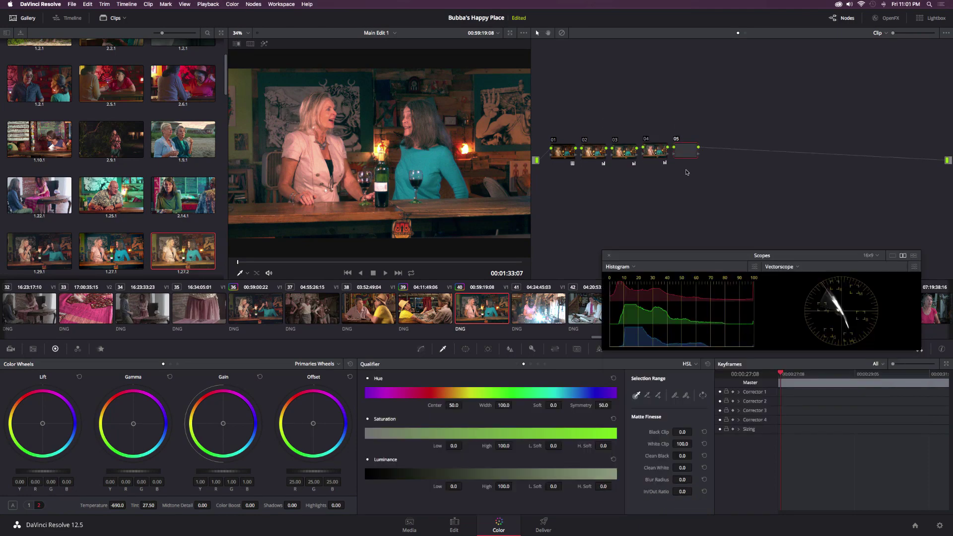
click(254, 4)
click(271, 53)
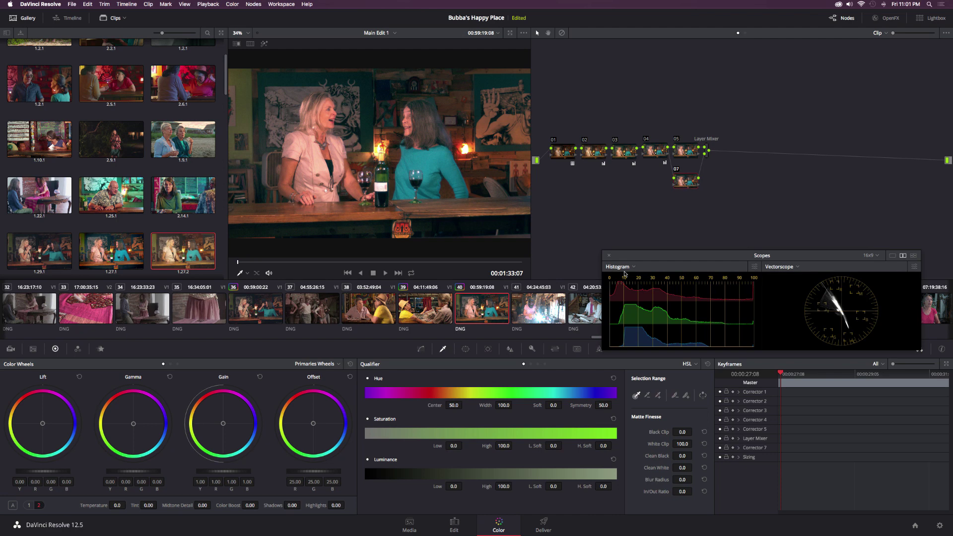
Isolate the blonde woman's skin tone on node 07, with hue width 5.1, blur radius 15.6 and black clip 6.6
click(330, 111)
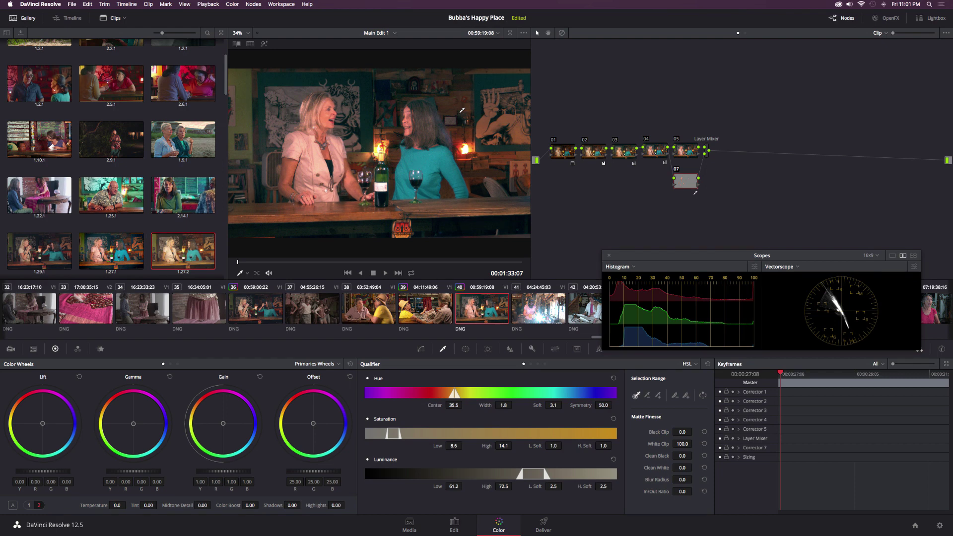
key(shift+h)
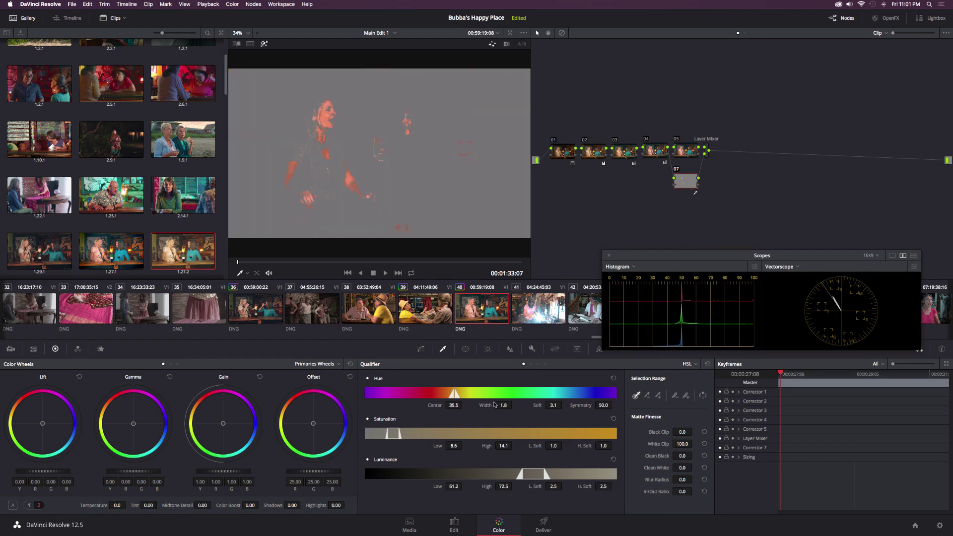
drag(494, 405, 514, 404)
drag(683, 479, 695, 480)
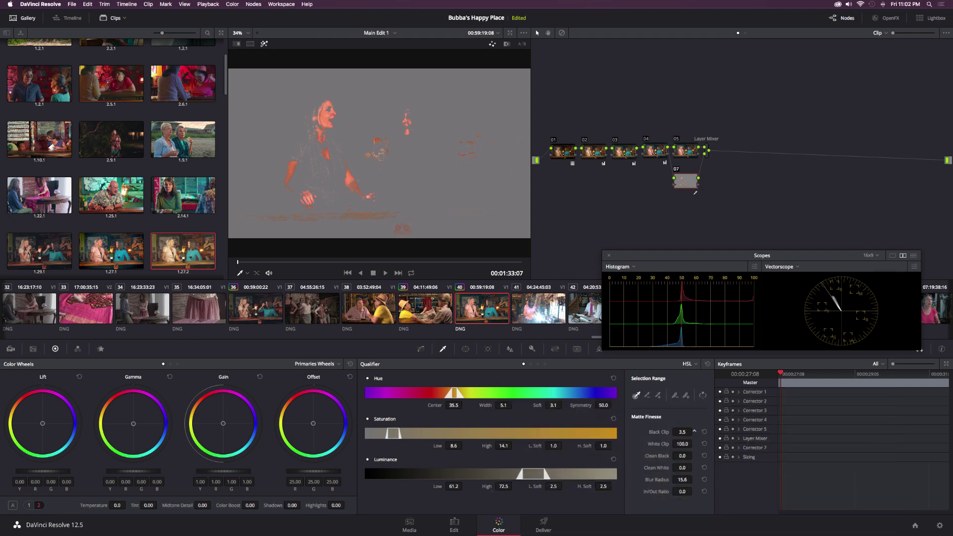
drag(695, 431, 695, 432)
key(shift+h)
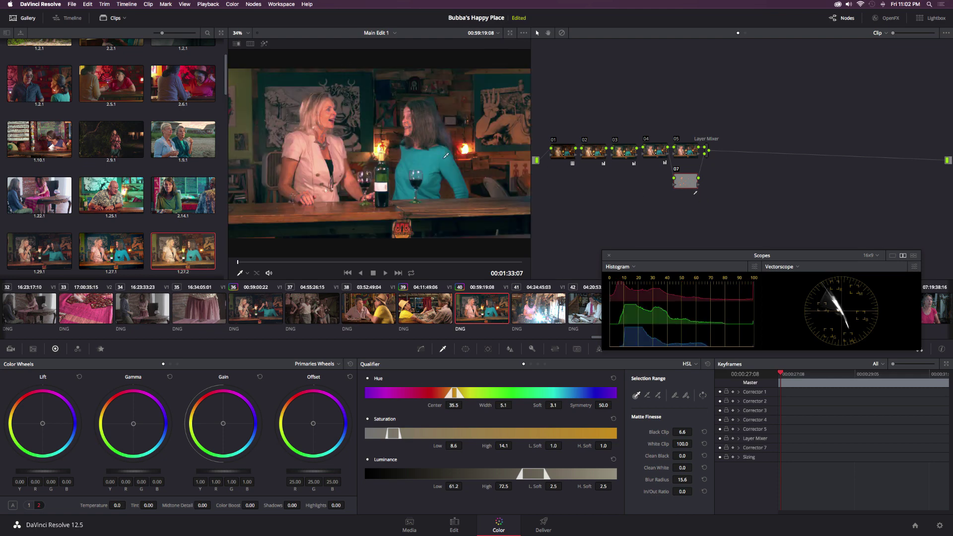
Set the Color Boost of node 05 to 26.00
click(685, 151)
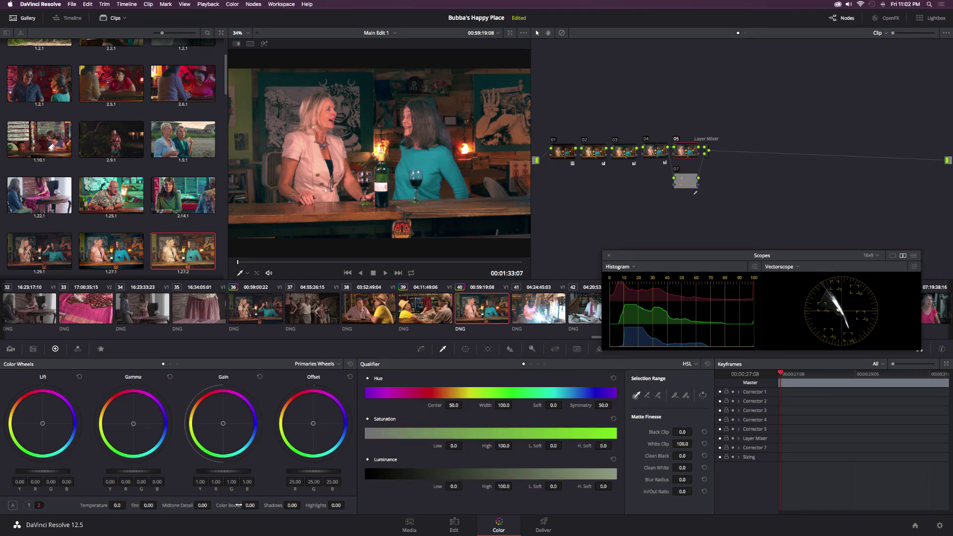
drag(260, 505, 261, 505)
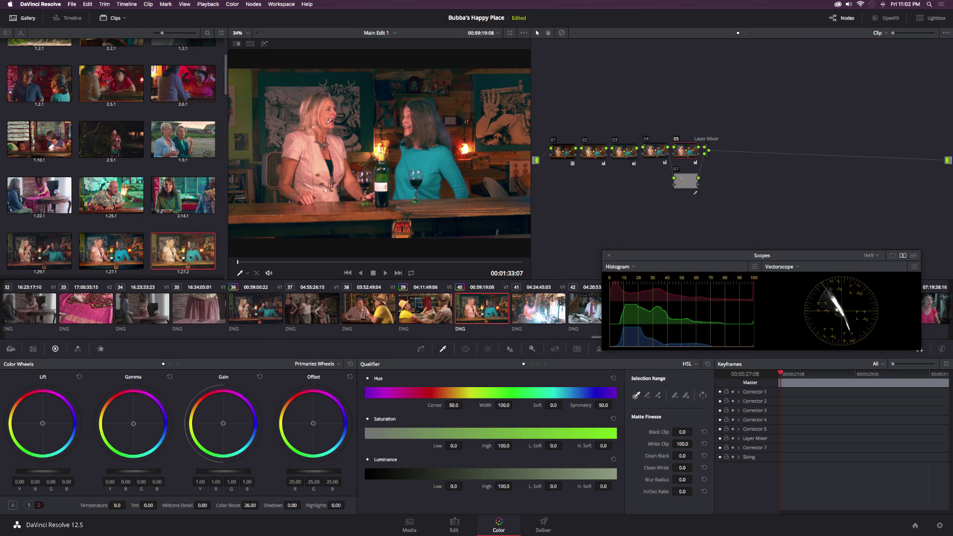
Delete node 07 to judge the skin tones without its isolation, and undo the deletion
click(683, 184)
key(Delete)
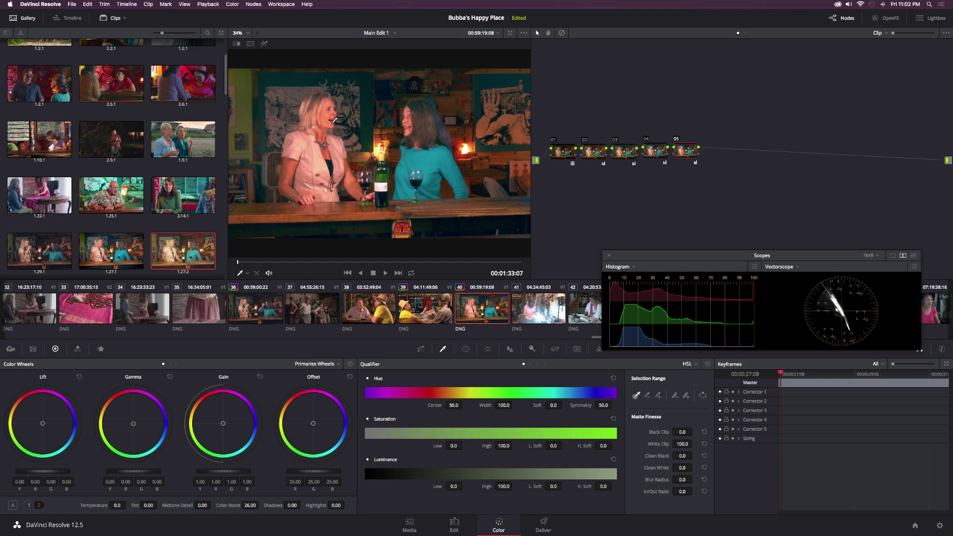
key(super+z)
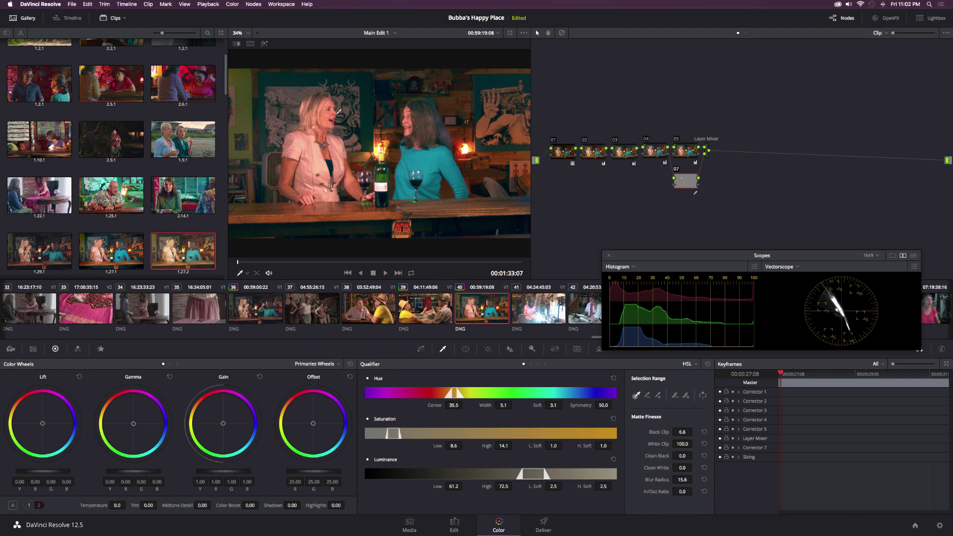
Set the Midtone Detail of node 05 to 63.50
click(682, 155)
click(660, 154)
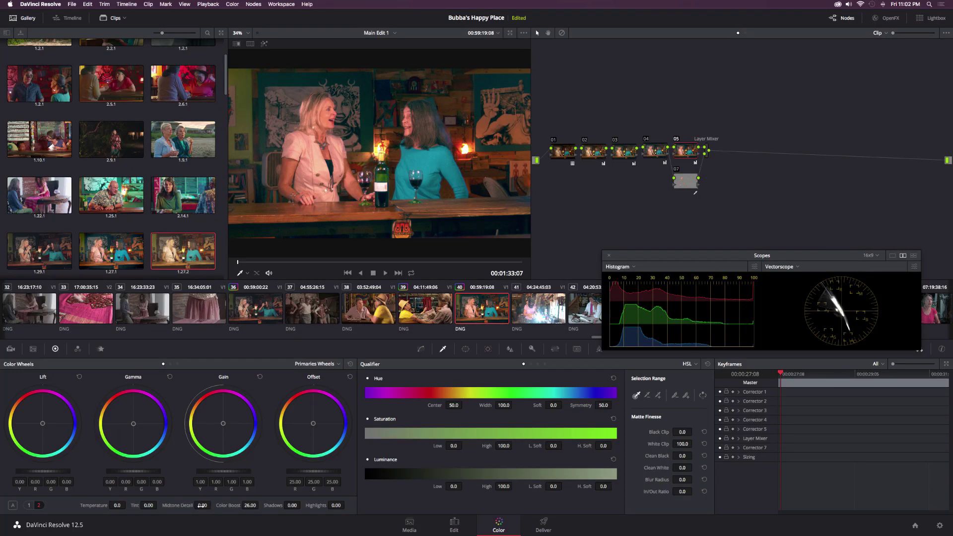
drag(202, 505, 218, 505)
Add a serial node after the Layer Mixer and raise its green saturation to 1.25 on a Hue Vs Sat curve with hue control points
click(708, 150)
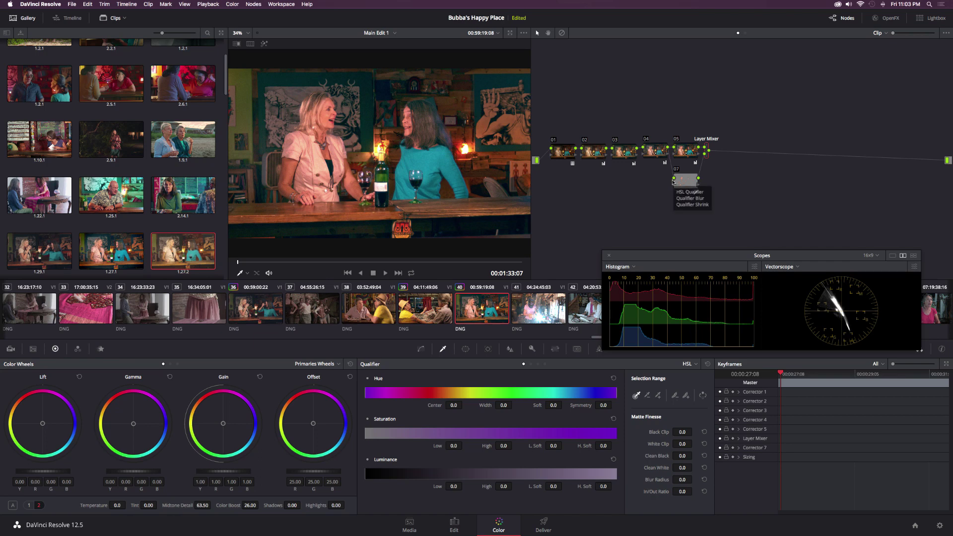
key(alt+s)
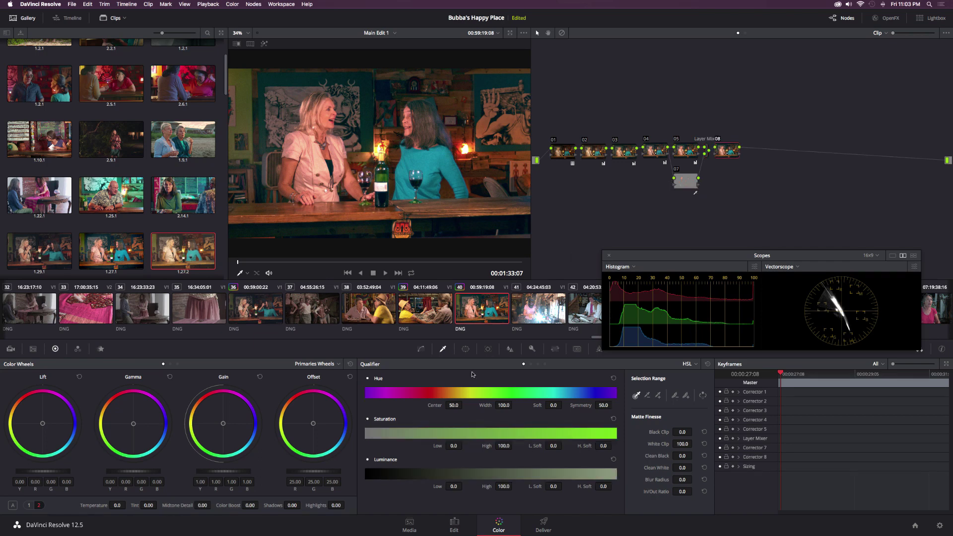
click(421, 349)
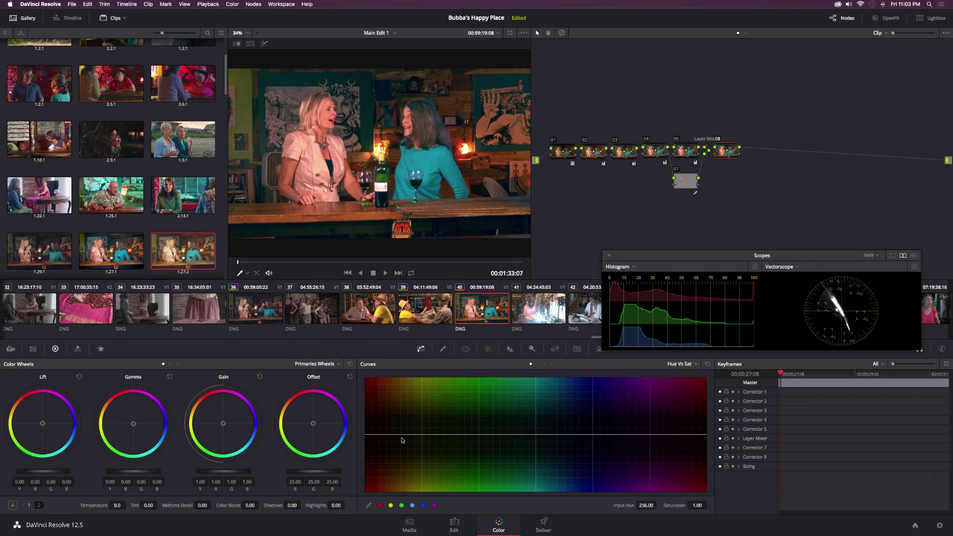
click(380, 506)
click(401, 506)
click(423, 506)
click(435, 506)
drag(479, 434, 480, 422)
click(717, 141)
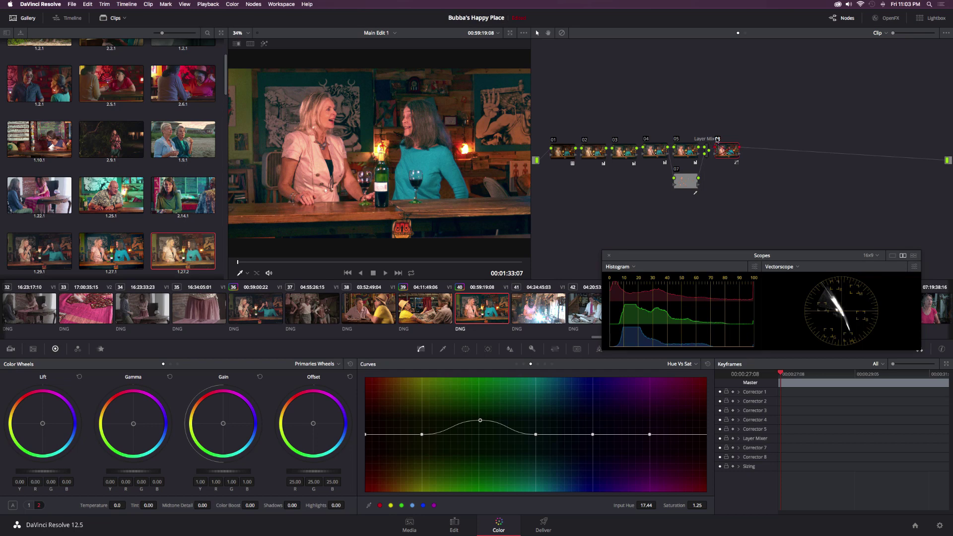
key(ctrl+d)
On node 08's Hue Vs Sat curve, raise the yellow saturation to 1.17 and lower the red saturation to 0.89
click(421, 435)
drag(422, 435, 422, 425)
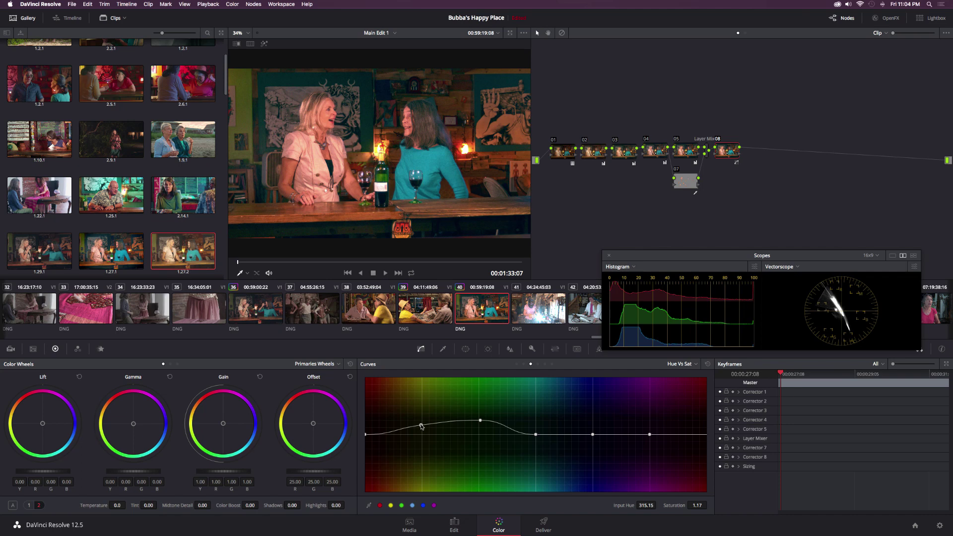
click(366, 435)
drag(366, 437, 365, 443)
drag(706, 441, 708, 444)
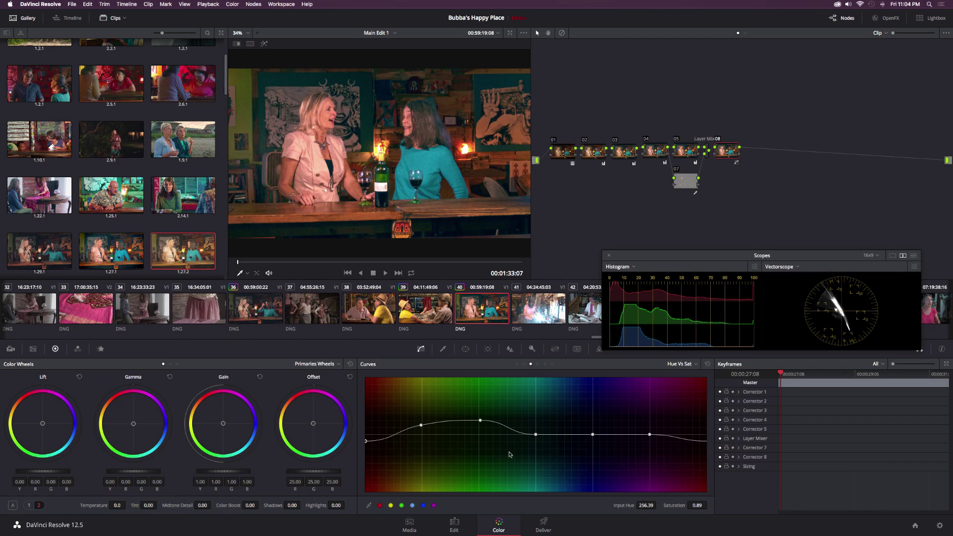
Add a serial node after node 08 with a layer node beneath it, and key the wall behind the dark-haired woman on node 11
key(alt+s)
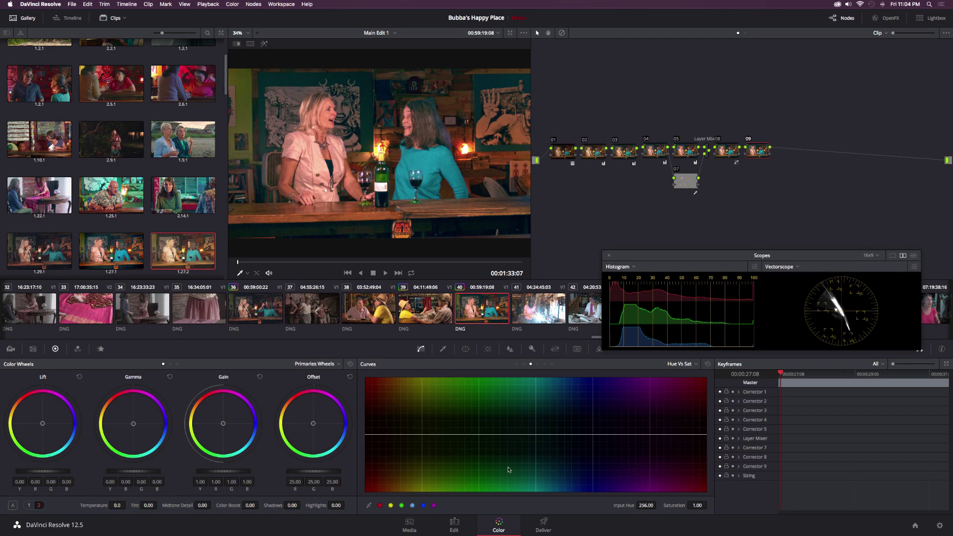
key(alt+l)
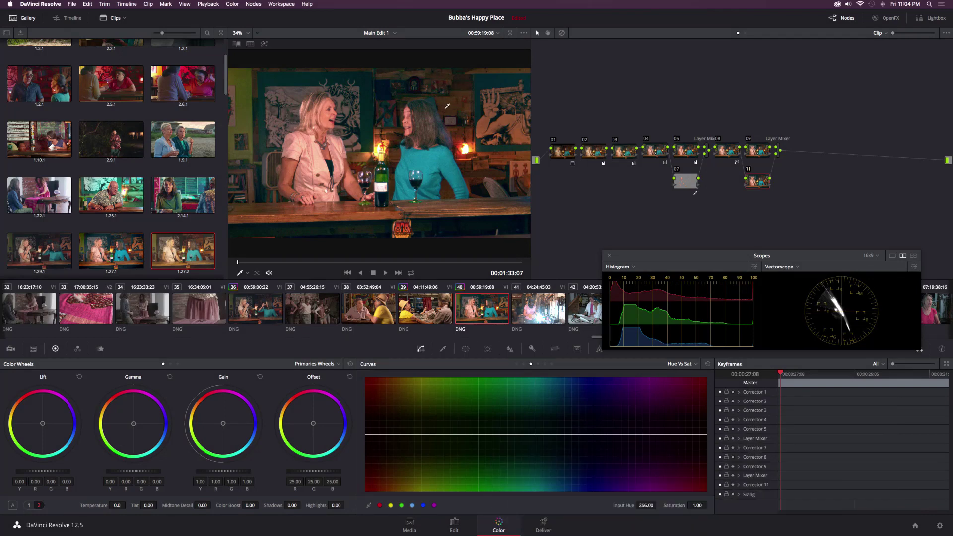
click(443, 349)
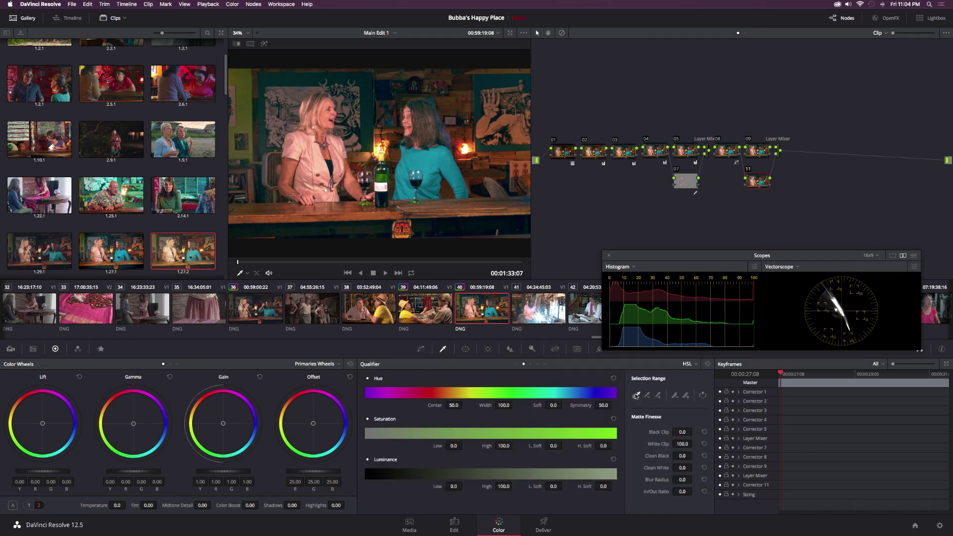
click(458, 91)
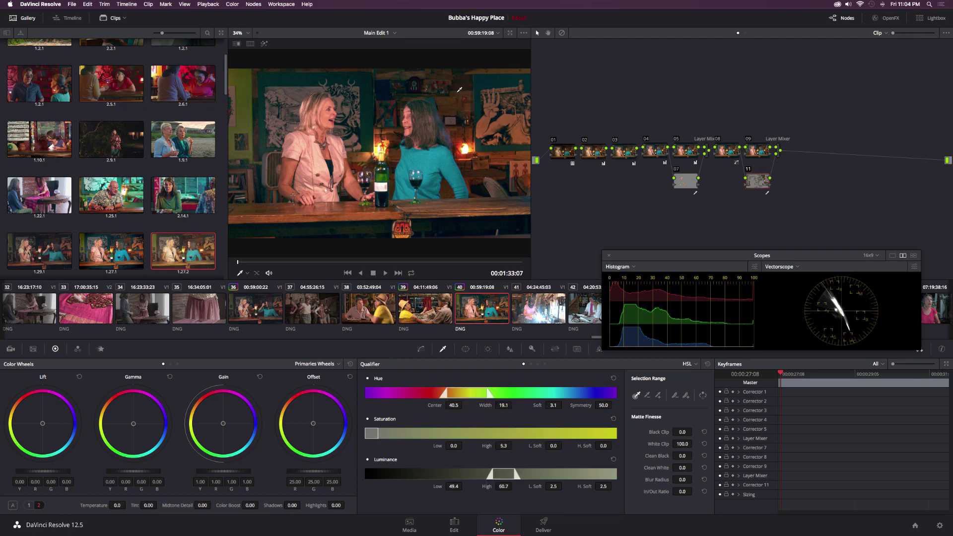
key(shift+h)
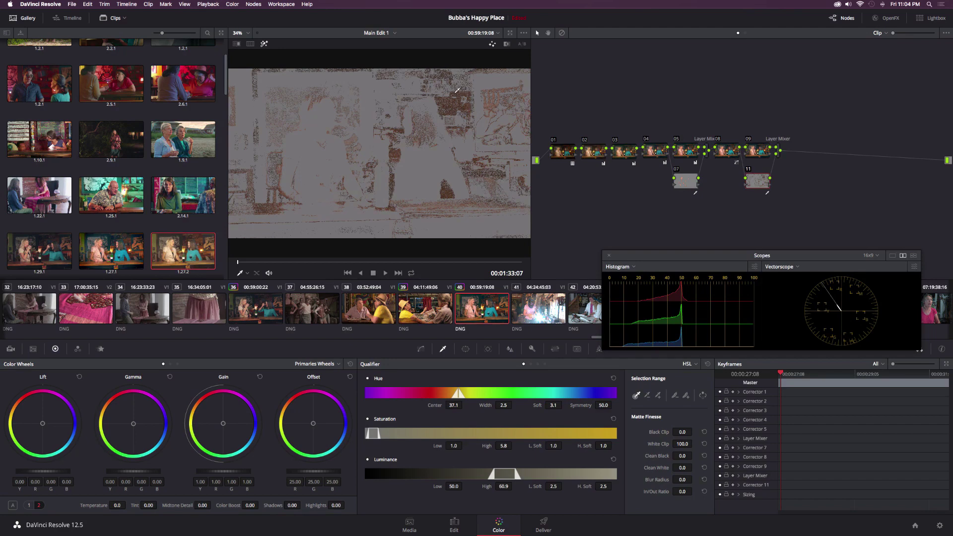
Extend node 11's key by adding colour samples from the wall along the upper edge of the picture
click(658, 396)
click(460, 70)
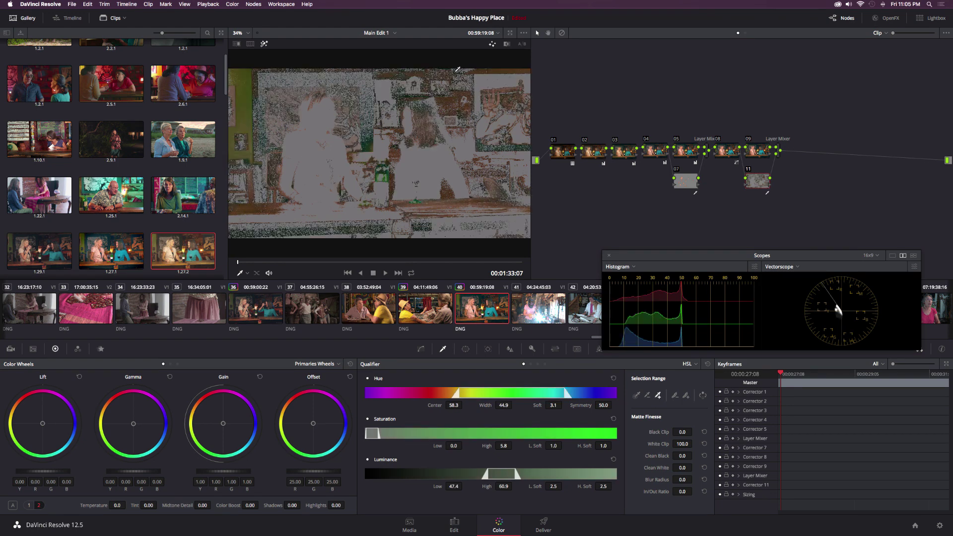
click(463, 69)
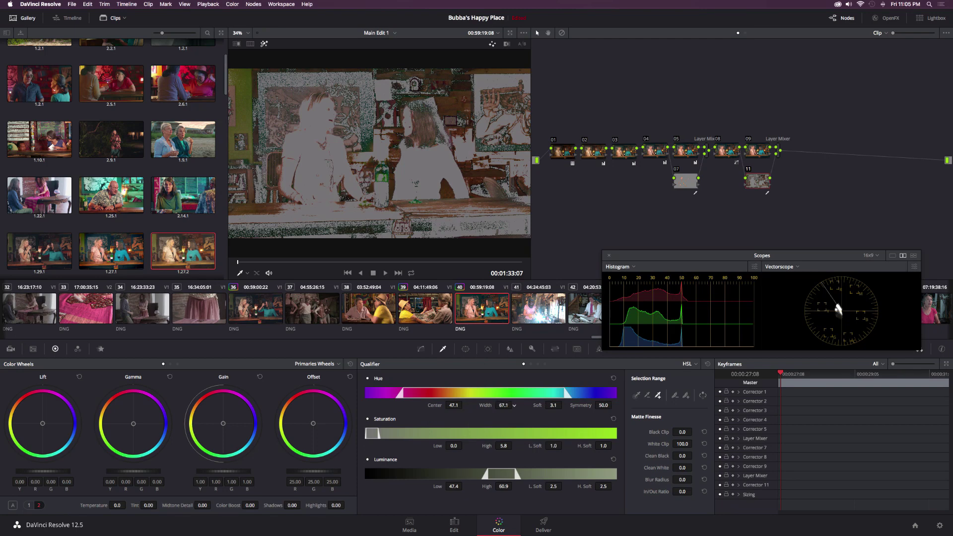
Refine node 11's key with hue center 36.6, width 10.8, soft 8.8 and a blur radius of 20.2
drag(504, 405, 471, 405)
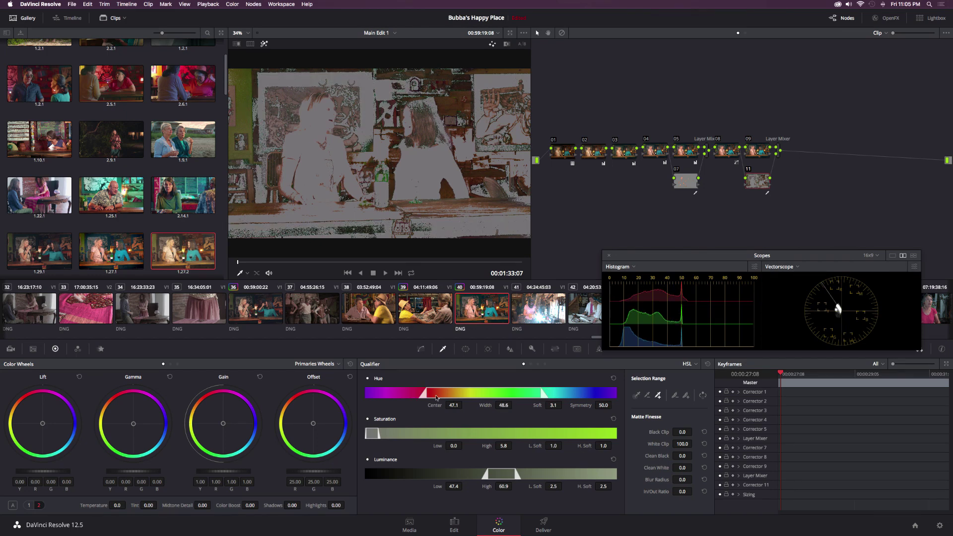
drag(502, 405, 486, 405)
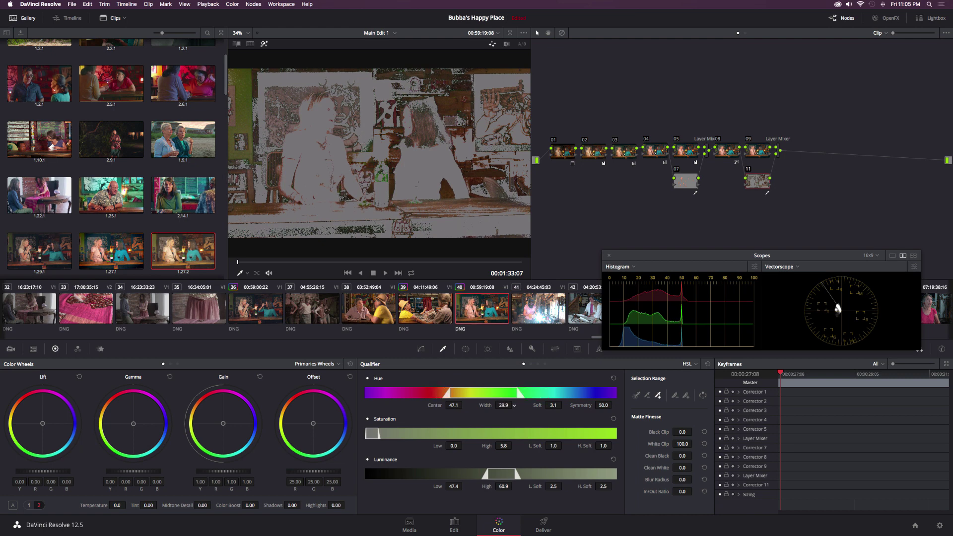
drag(504, 405, 484, 397)
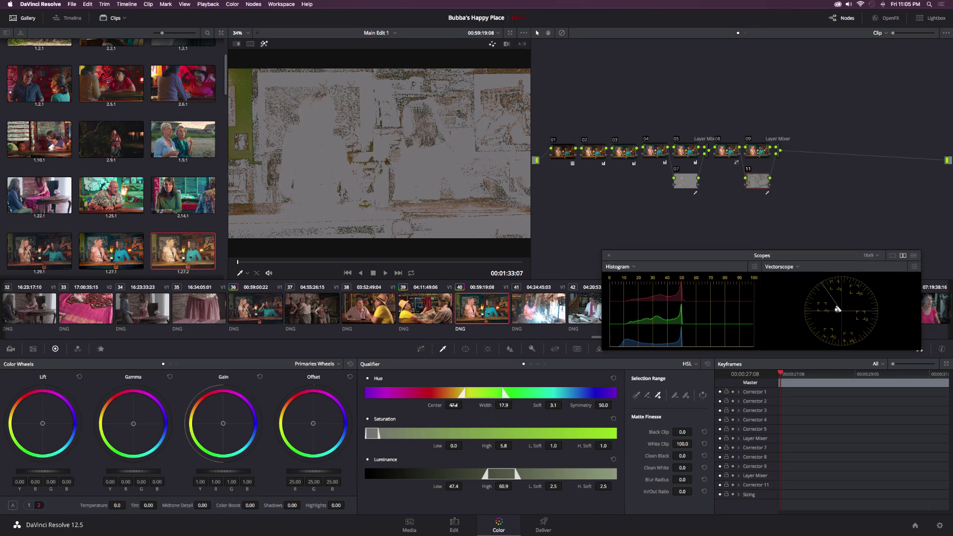
mouse_move(453, 405)
mouse_down()
mouse_move(446, 405)
mouse_move(514, 406)
mouse_move(436, 406)
mouse_up()
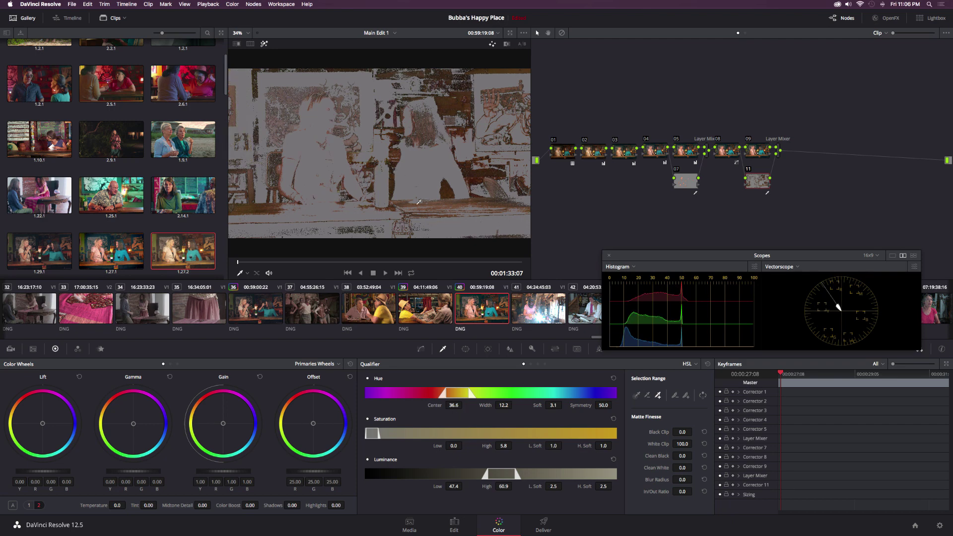
drag(564, 404, 576, 404)
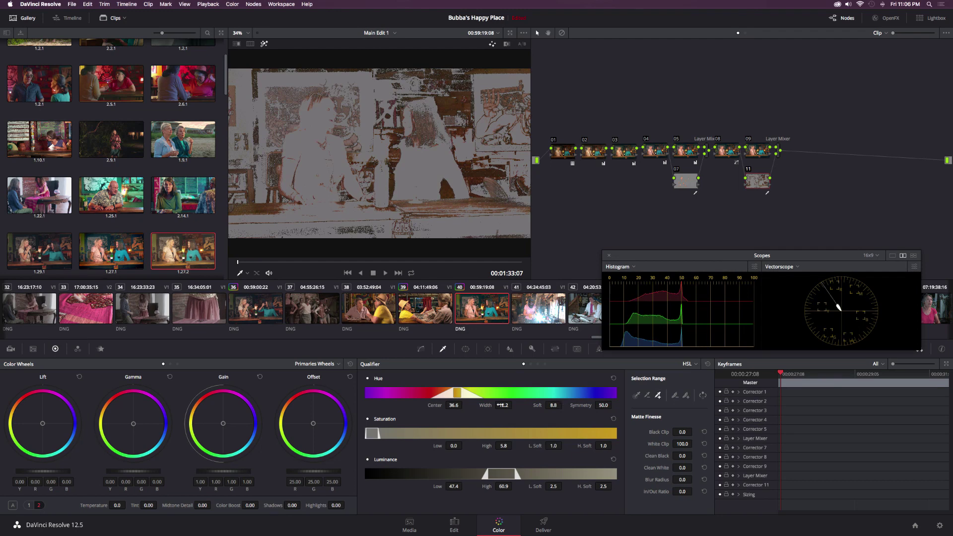
drag(504, 406, 494, 406)
drag(694, 479, 705, 479)
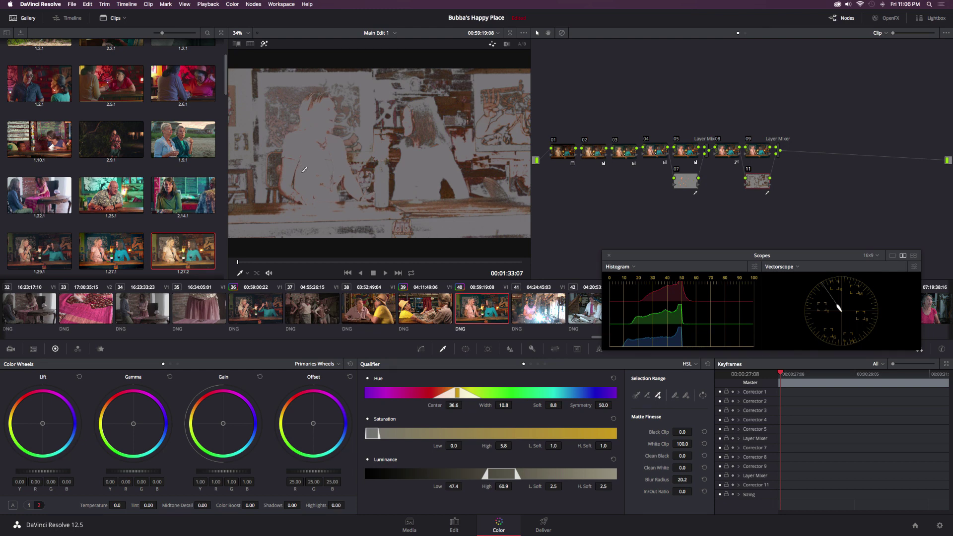
Draw a closed curve window around the blonde woman on node 11, following her head, arms and the edge of the bar
click(465, 349)
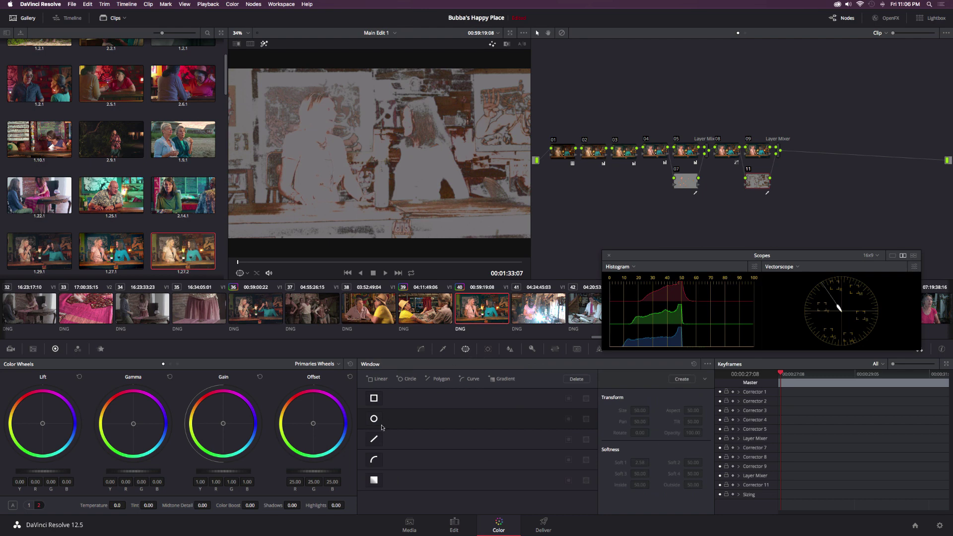
click(374, 461)
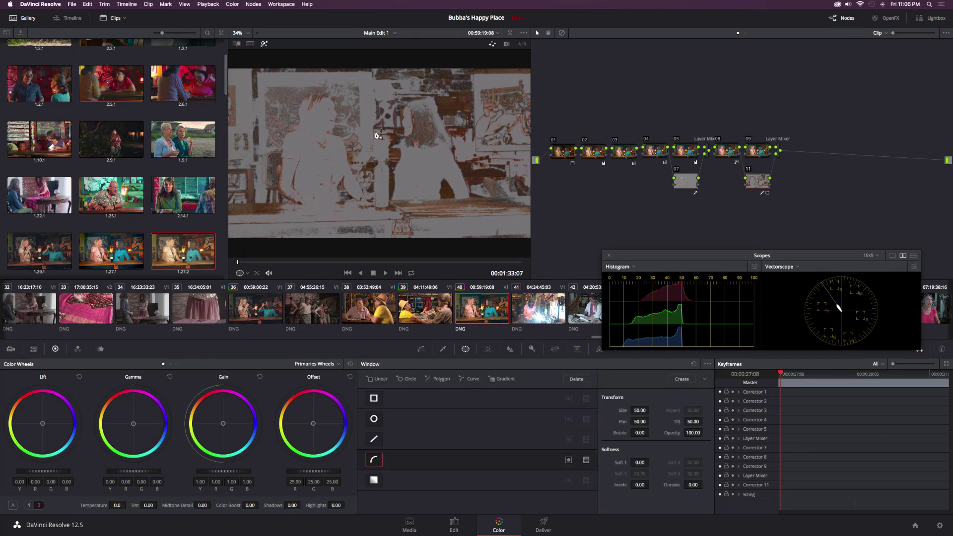
click(299, 204)
click(278, 192)
click(279, 162)
click(283, 137)
click(296, 128)
click(299, 116)
click(302, 98)
click(335, 98)
click(337, 120)
click(346, 150)
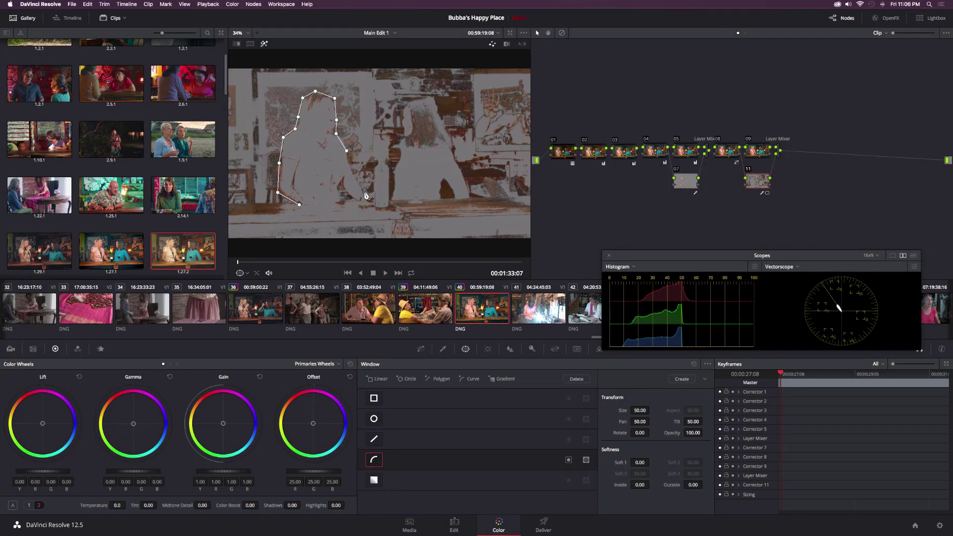
click(357, 178)
click(364, 191)
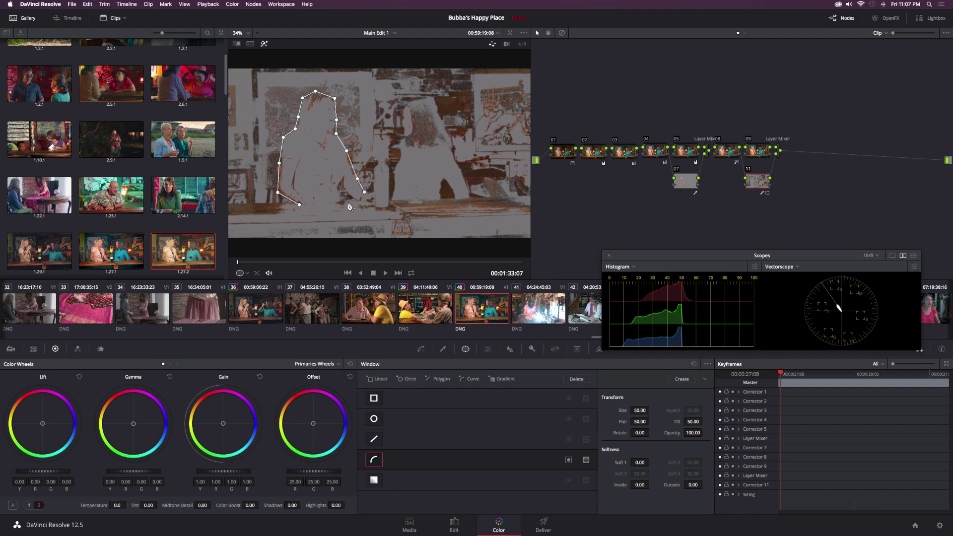
click(300, 204)
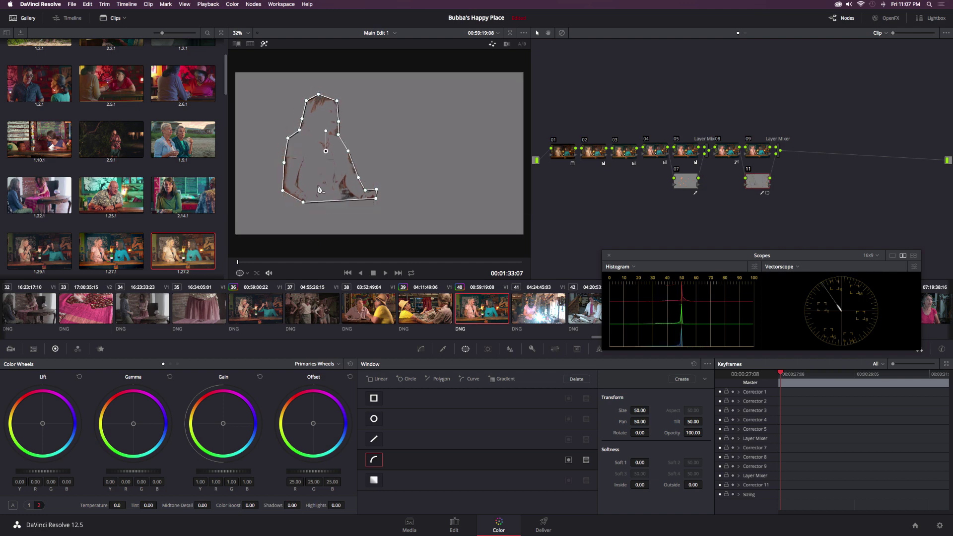
Invert the curve window so node 11's key excludes the blonde woman, and soften the window's edge
scroll(321, 184, down, 4)
scroll(326, 178, up, 5)
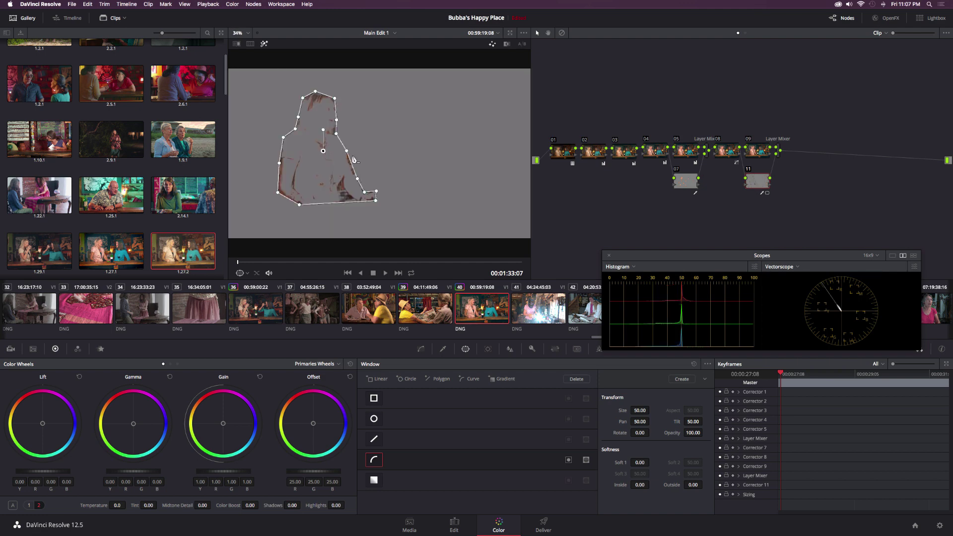
click(569, 461)
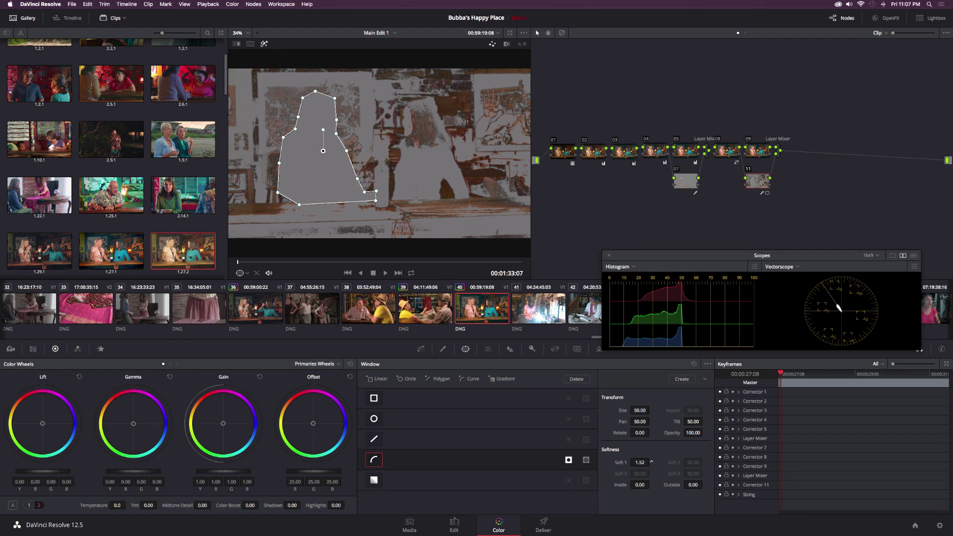
drag(652, 462, 652, 462)
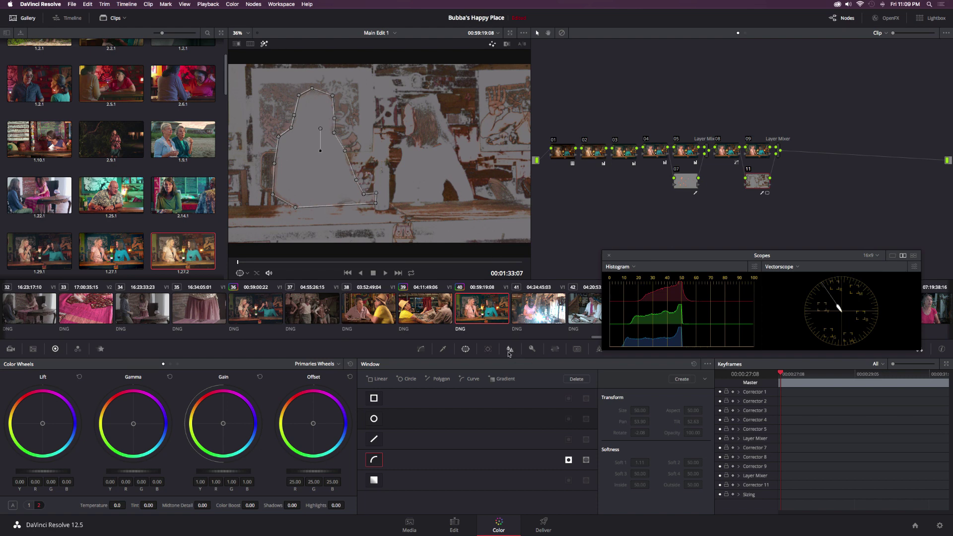
Track the curve window forward through the clip and return to the clip's first frame
click(489, 349)
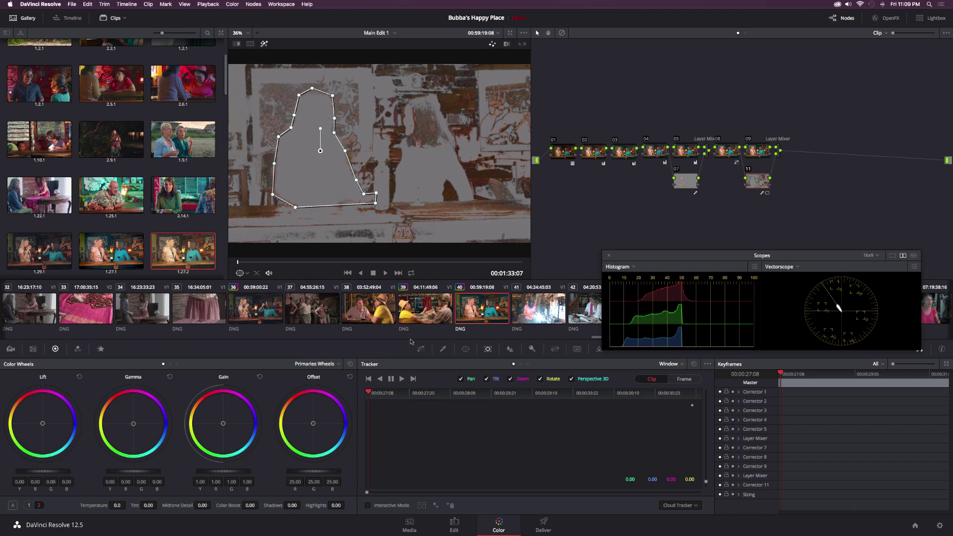
click(402, 379)
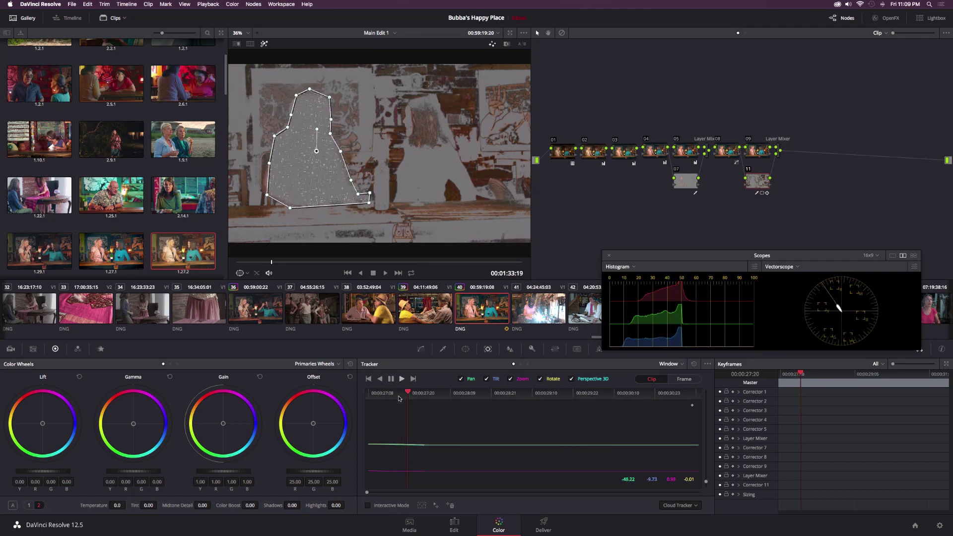
click(372, 396)
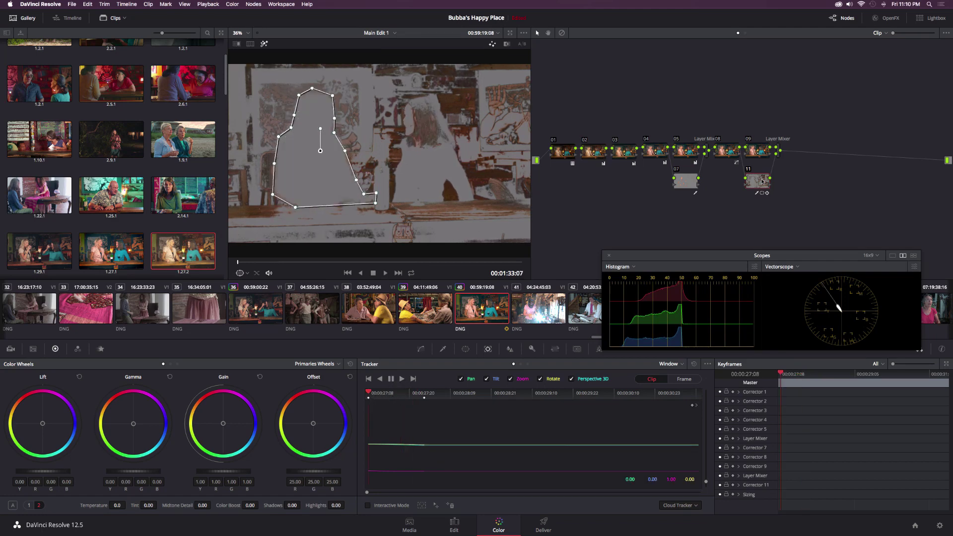
Turn off the highlight view, nudge node 11's gain colour balance on the wall, and compare with the node off and on
key(shift+h)
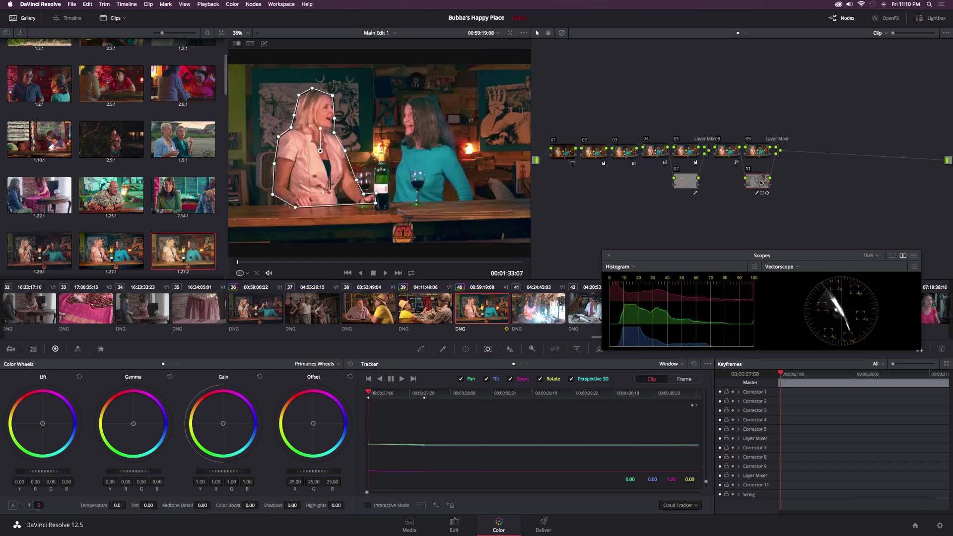
click(421, 349)
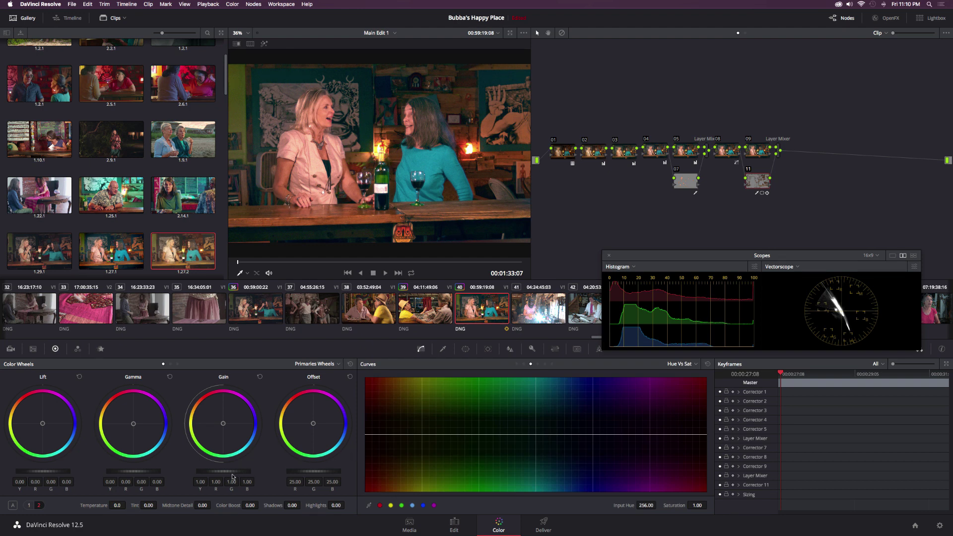
drag(232, 425, 230, 421)
drag(222, 420, 222, 420)
click(748, 170)
click(749, 170)
click(748, 170)
click(748, 171)
Add serial node 12 after the second layer mixer, sharpen it with a blur radius of 0.47, and check the larger picture
click(780, 148)
key(alt+s)
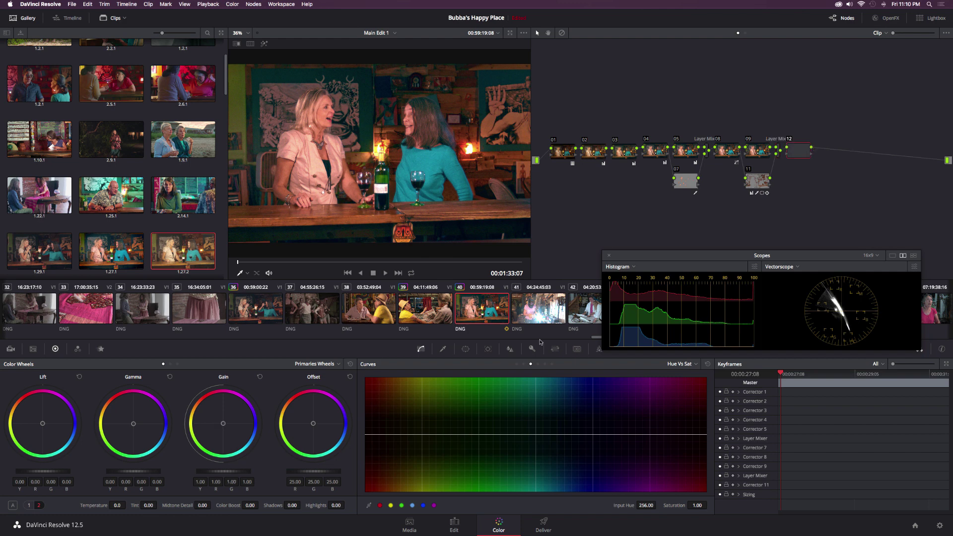
click(510, 349)
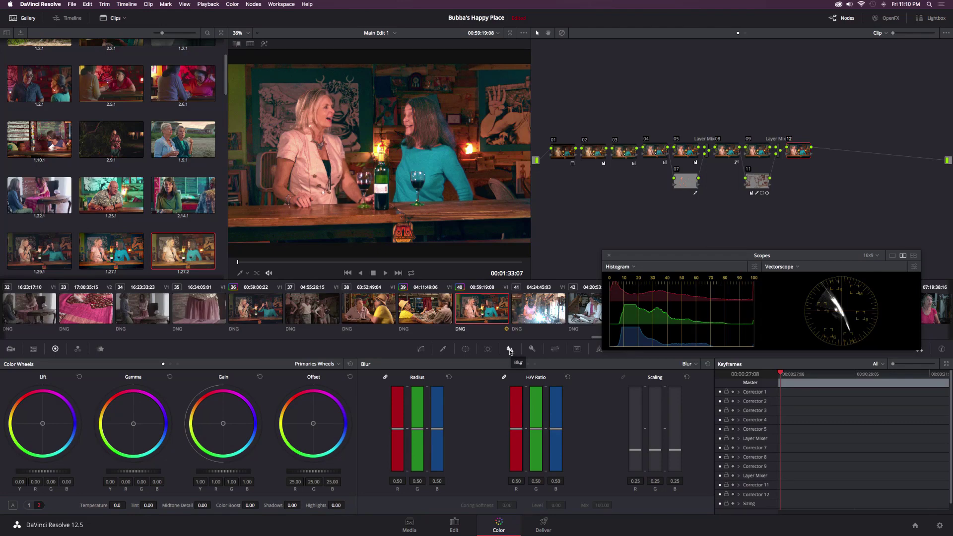
drag(401, 429, 401, 433)
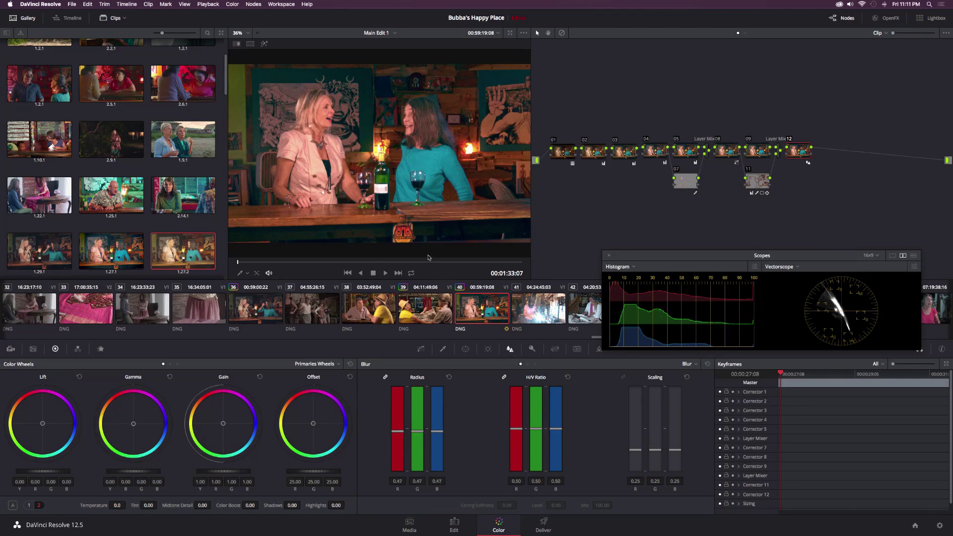
click(462, 529)
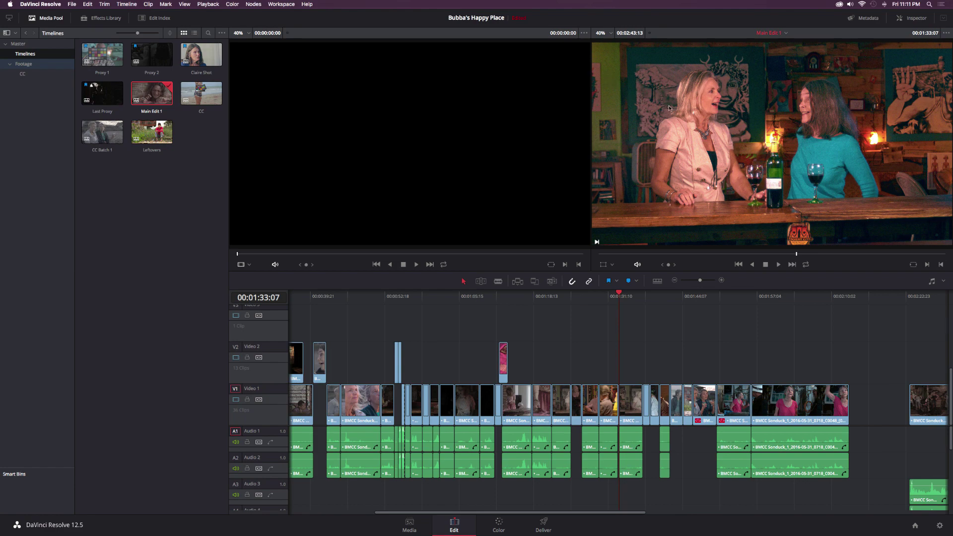
key(shift+6)
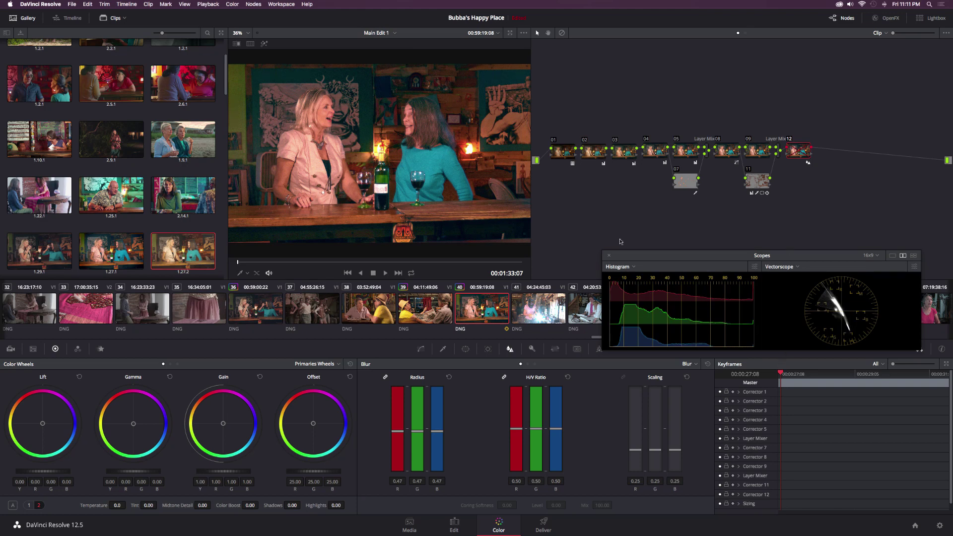
Add serial node 13 and raise the shadow saturation on its Lum Vs Sat curve, with saturation 1.11 at luminance 0.25
key(alt+s)
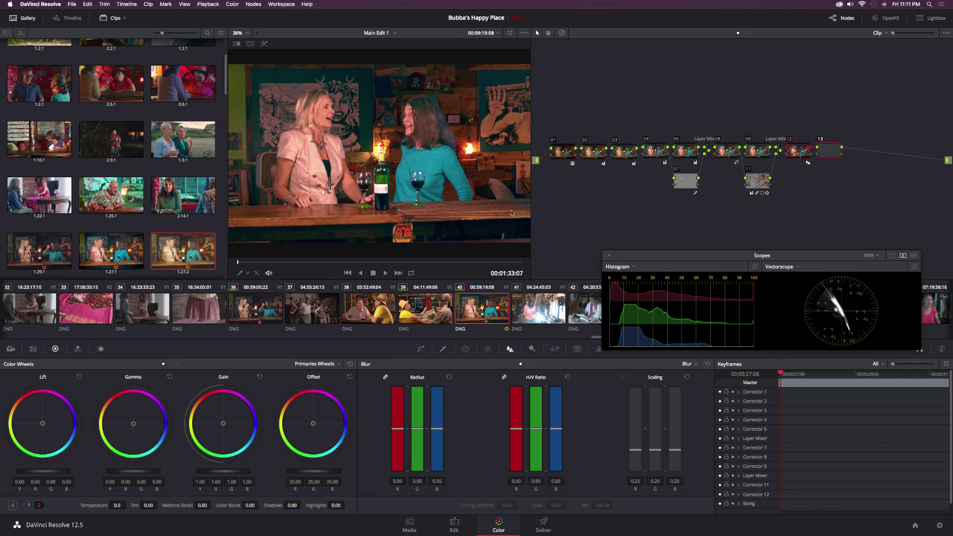
click(423, 350)
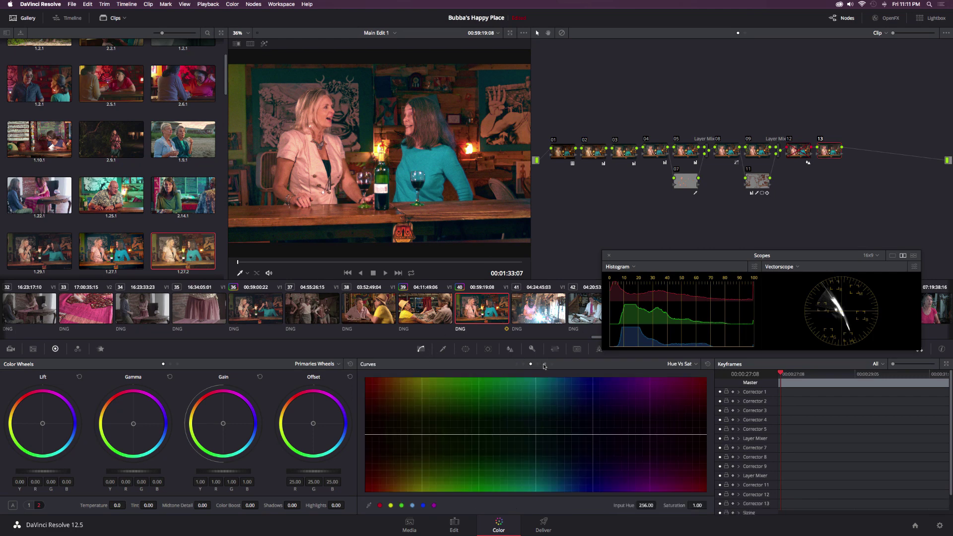
click(545, 364)
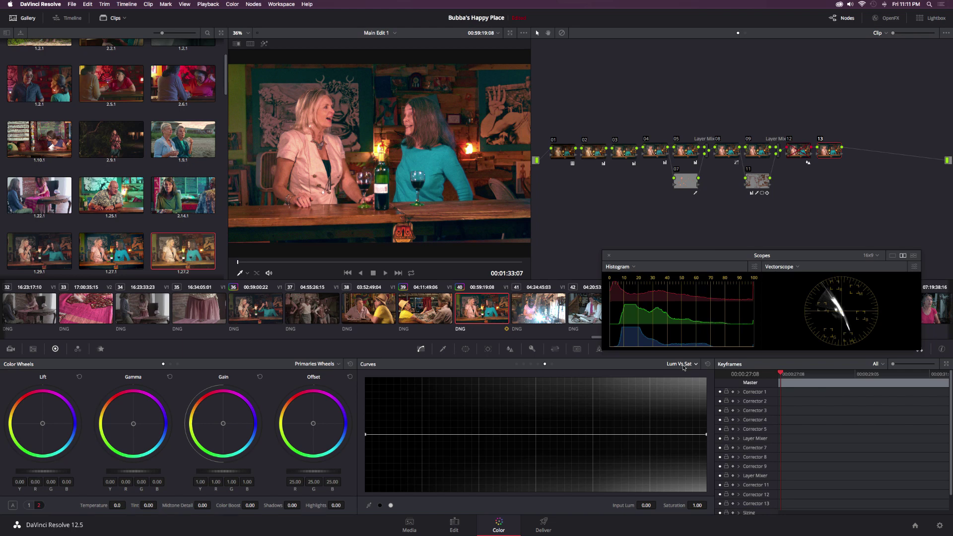
click(380, 505)
click(391, 506)
drag(366, 435, 368, 421)
click(451, 435)
drag(451, 435, 452, 429)
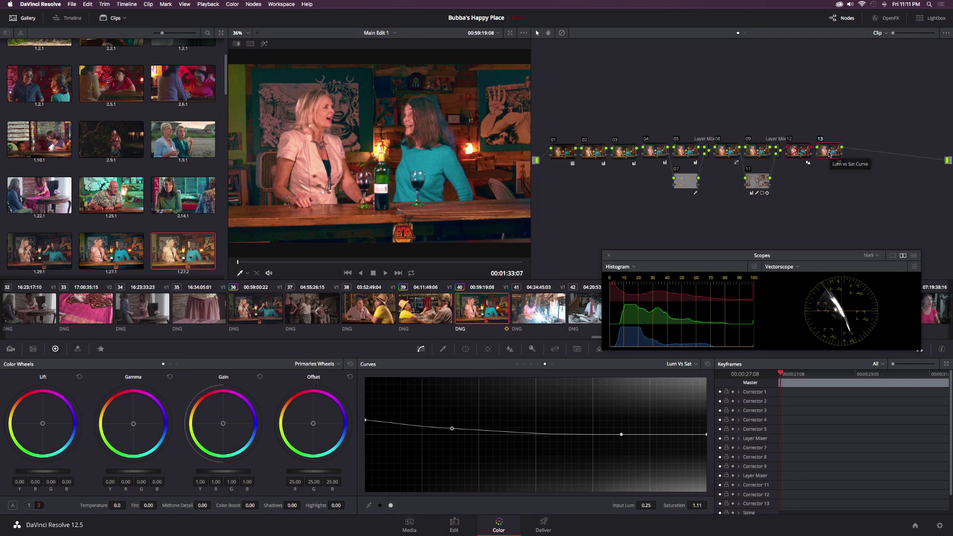
Add serial node 14 and shape the red channel of its custom curve into a gentle S with lower shadows and raised highlights
key(alt+s)
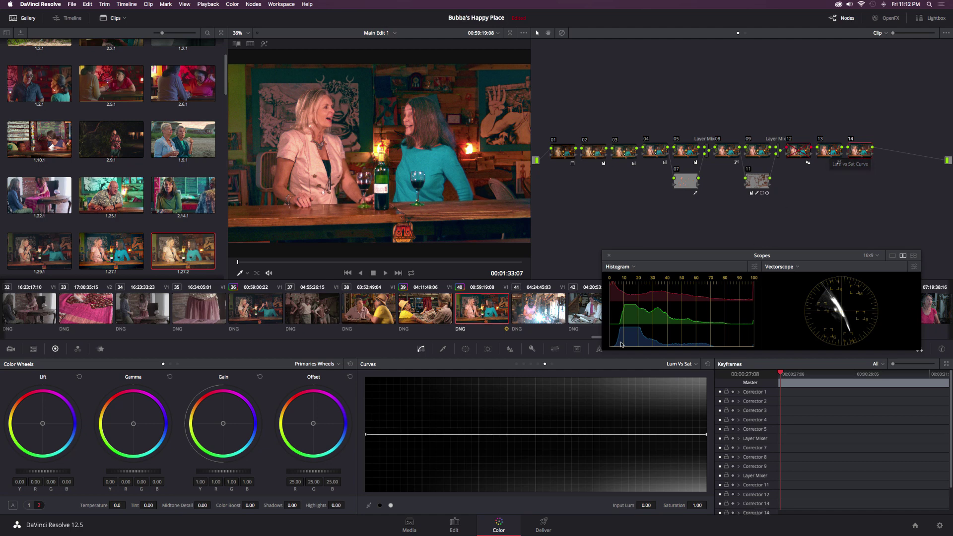
click(516, 364)
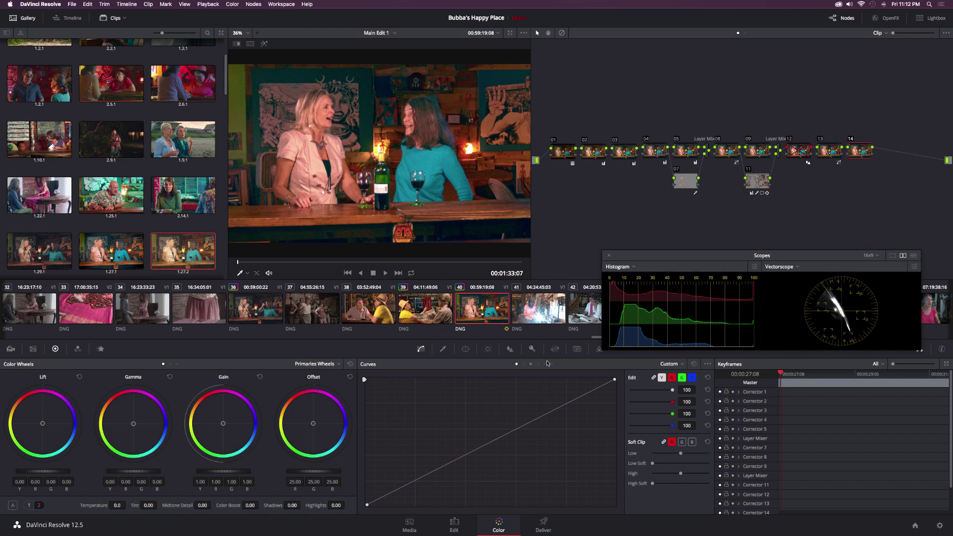
click(672, 378)
drag(443, 468, 444, 472)
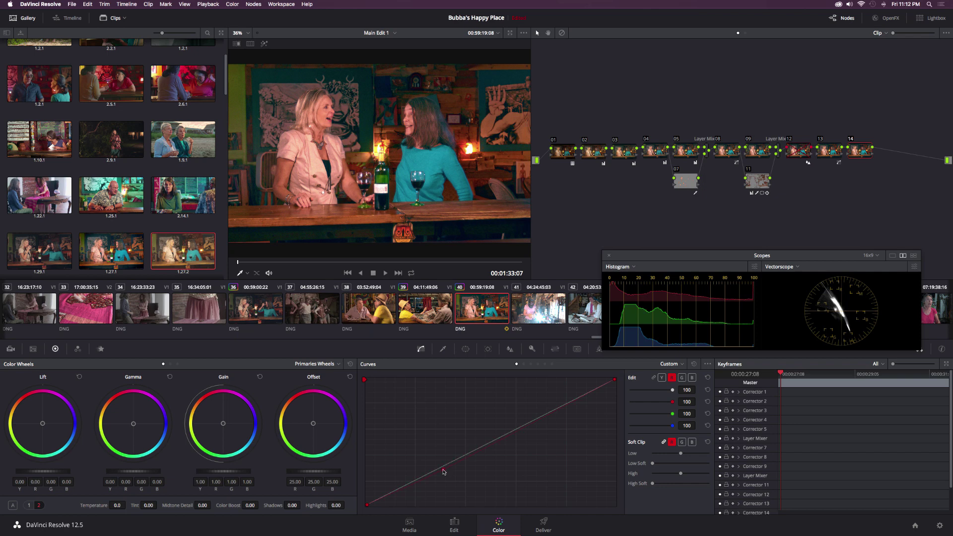
click(562, 403)
Give node 14's green and blue curves similar shadow and highlight points, and fine-tune the red shadows and green highlights
click(682, 379)
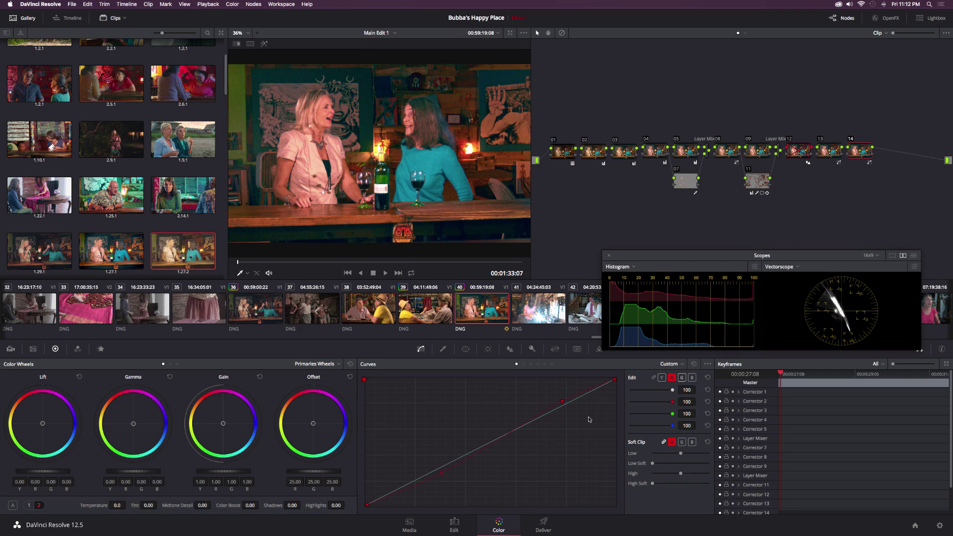
click(440, 472)
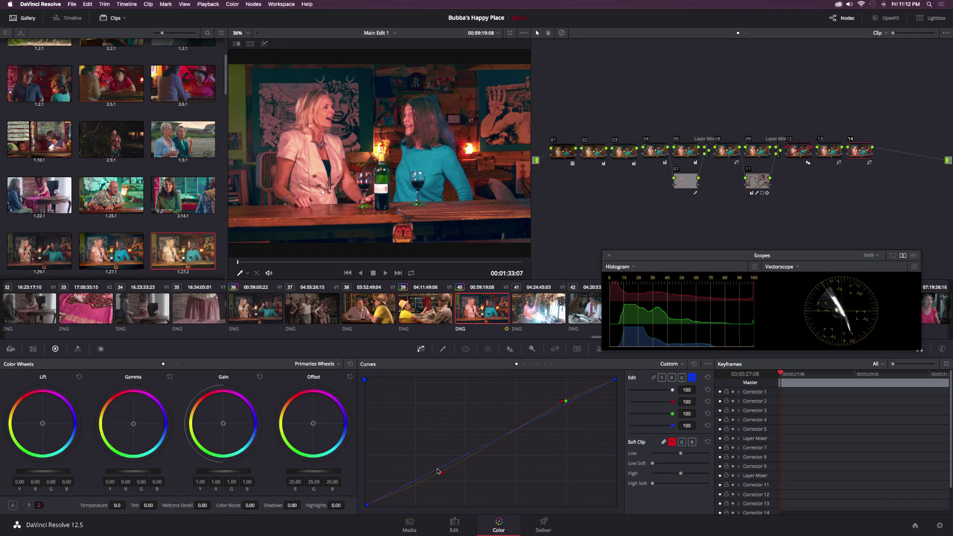
drag(437, 471, 437, 472)
click(673, 377)
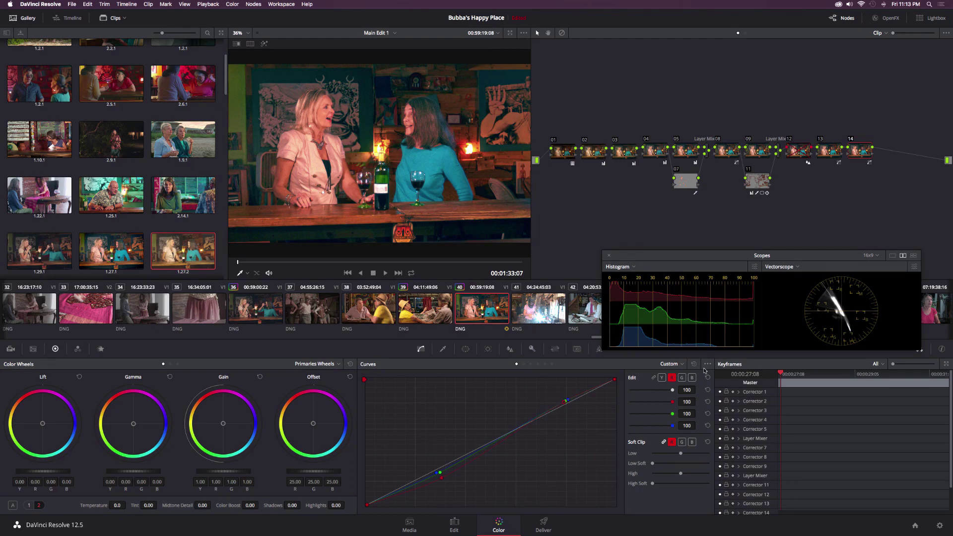
click(682, 377)
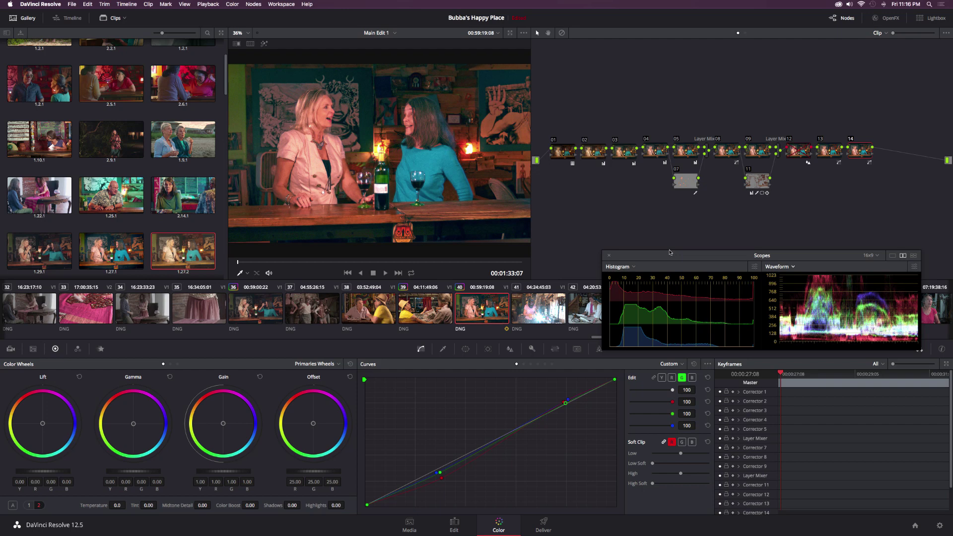
Add serial node 15 and apply a linked soft clip, raising the low softness and slightly lowering the high clip
key(alt+s)
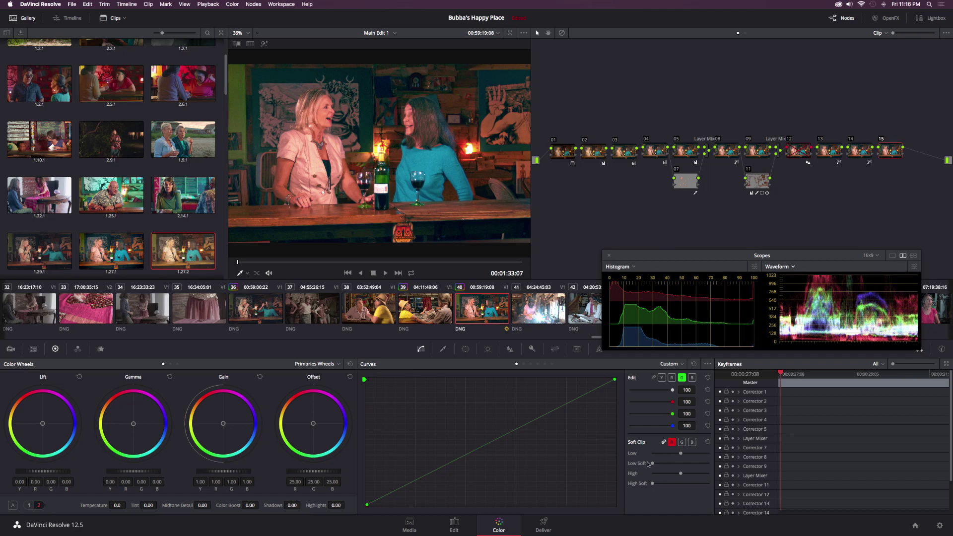
drag(653, 464, 668, 464)
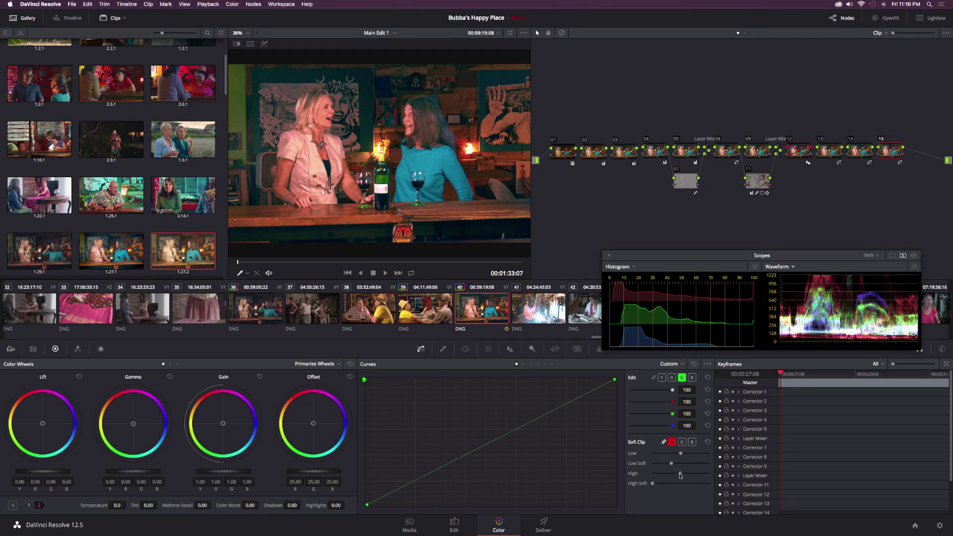
drag(680, 475, 677, 475)
Add serial node 16 with a circle window widened to an aspect of 58.91 and a softness of 12.22
key(alt+s)
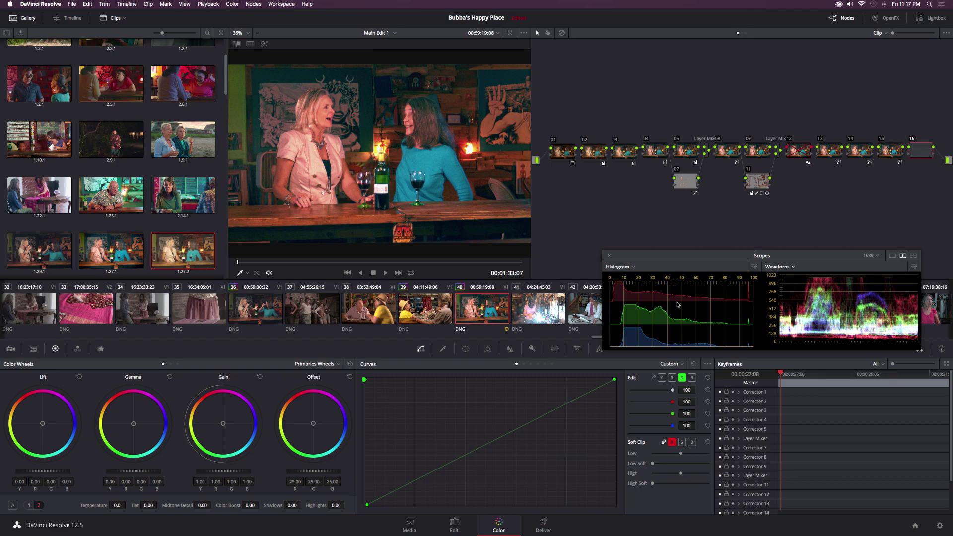
click(467, 350)
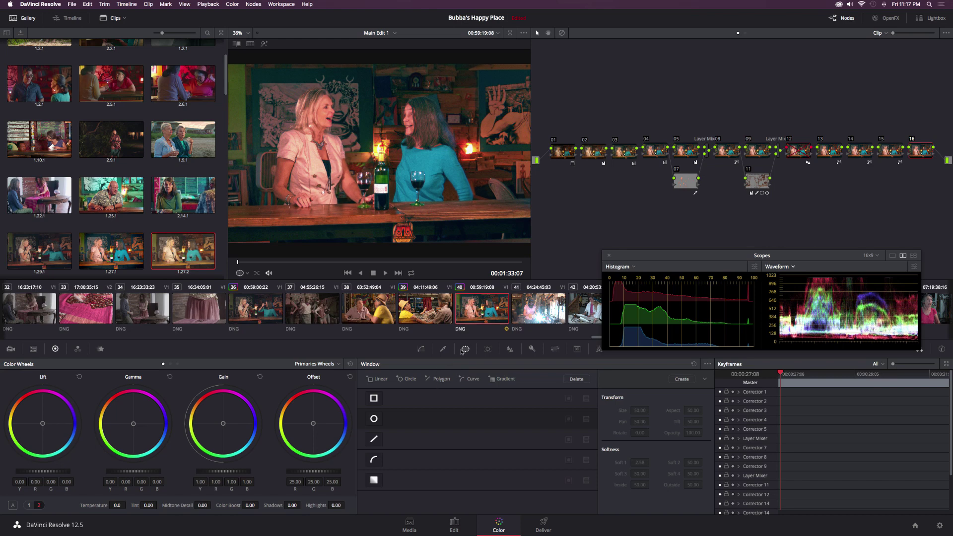
click(374, 419)
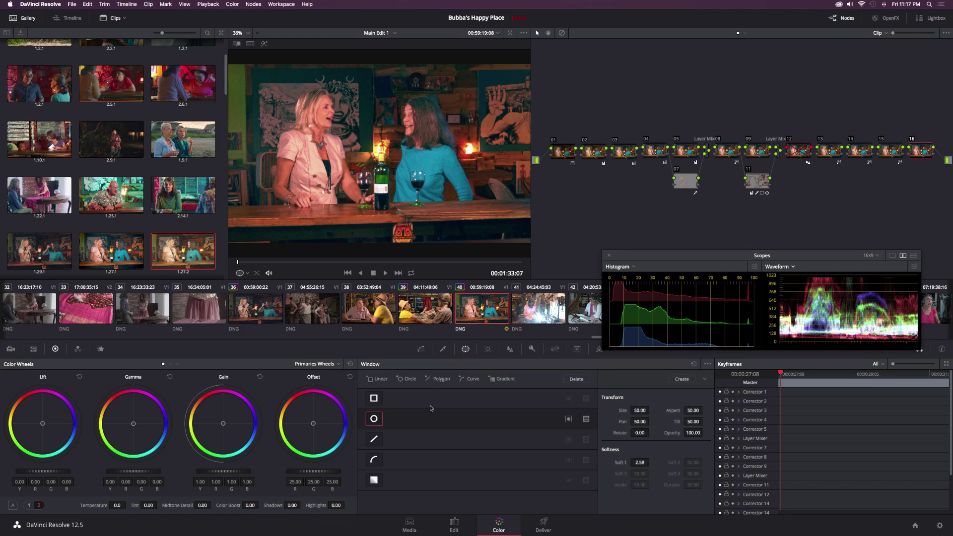
scroll(417, 187, down, 3)
scroll(418, 188, down, 2)
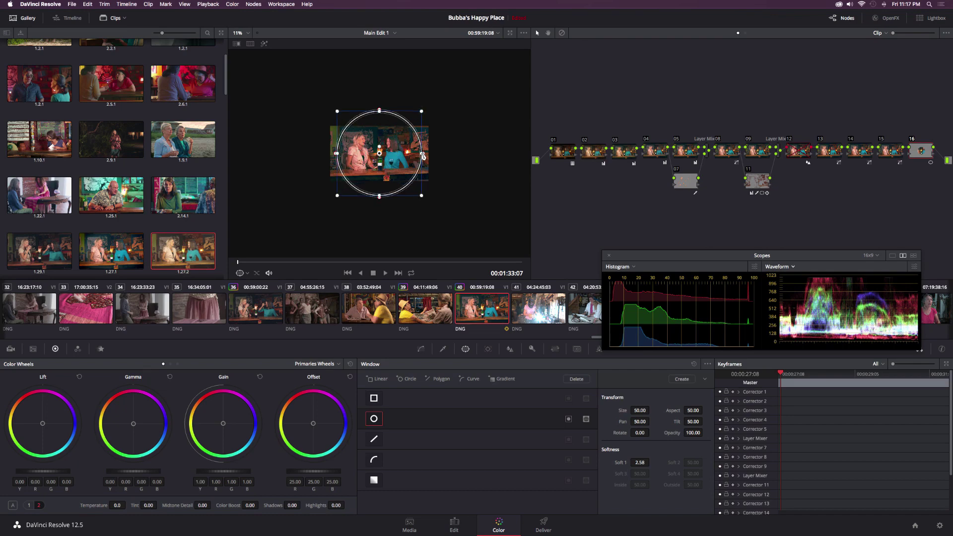
drag(422, 155, 430, 155)
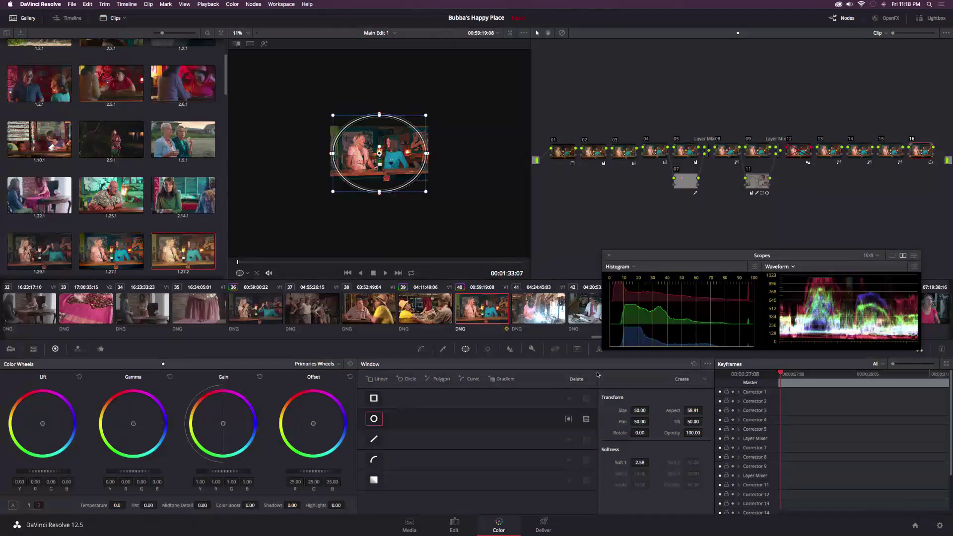
drag(641, 462, 652, 462)
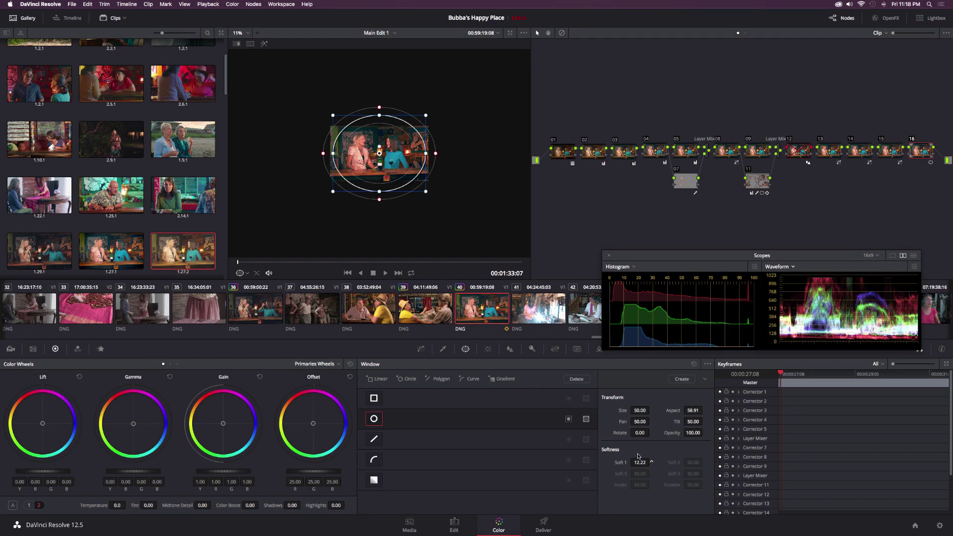
Invert node 16's circle window and lower the master offset to 17.30 to darken the frame's edges
click(569, 420)
key(shift+z)
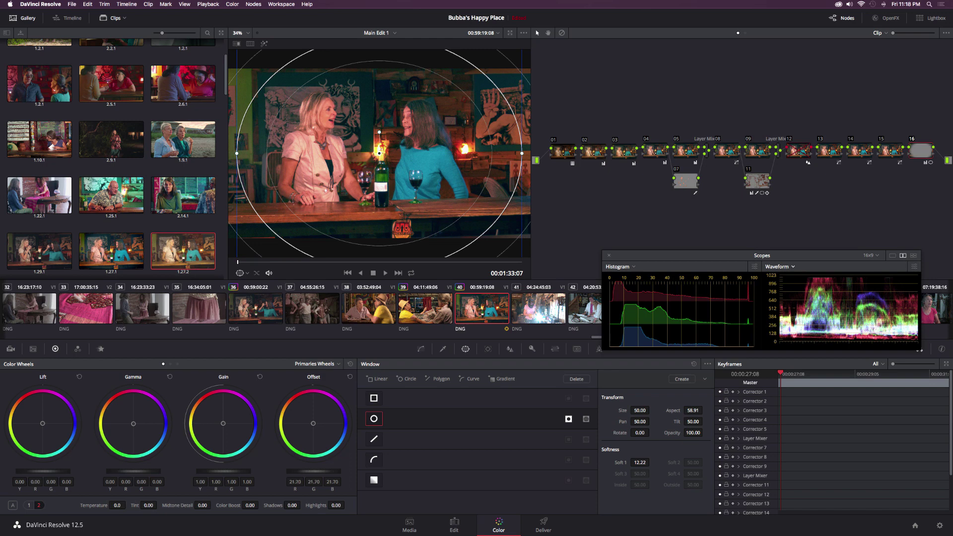
drag(313, 471, 295, 470)
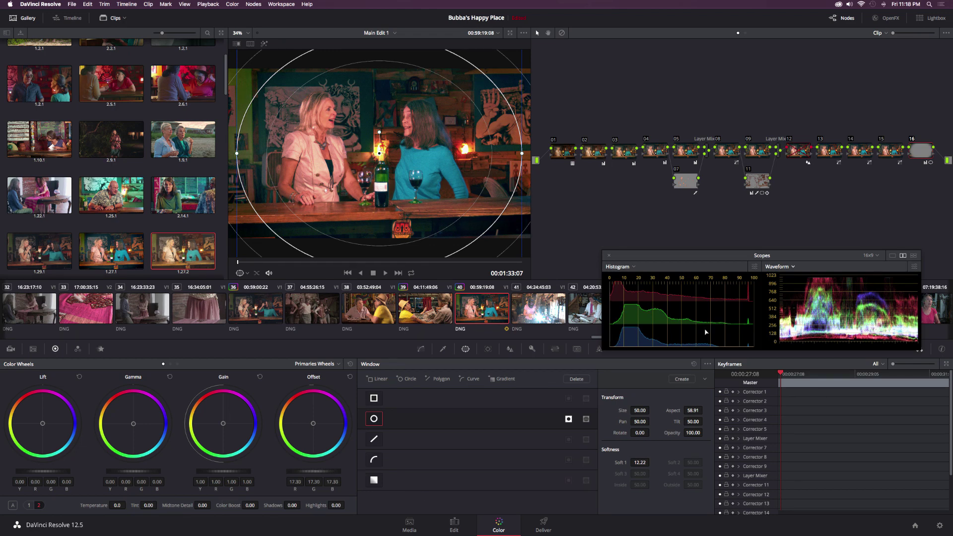
Add outside node 17, change the waveform scope to a vectorscope and check its skin tone indicator option
key(alt+o)
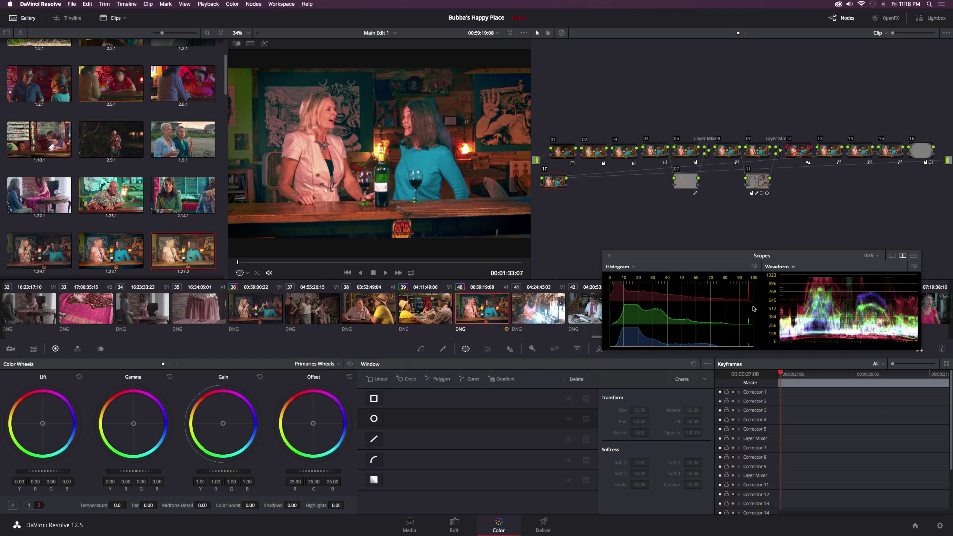
click(790, 267)
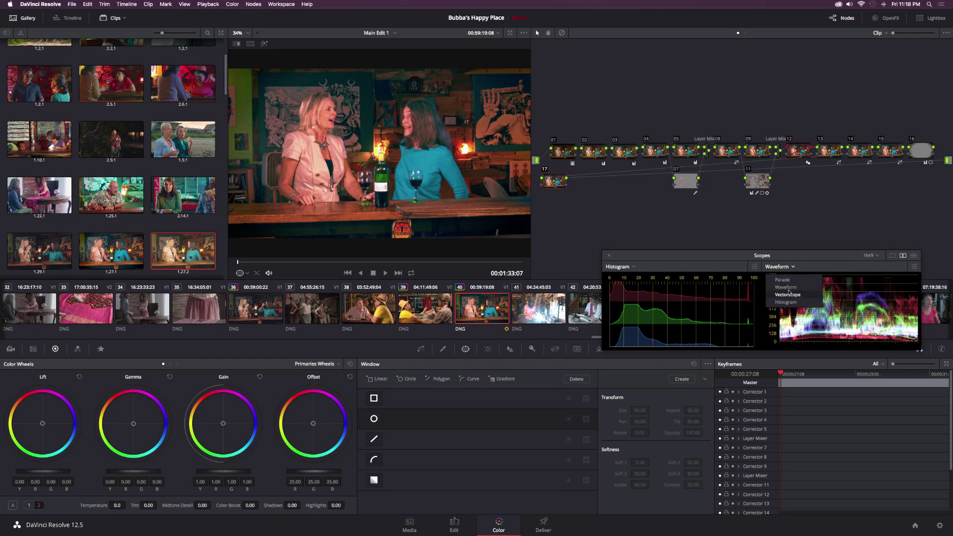
click(791, 295)
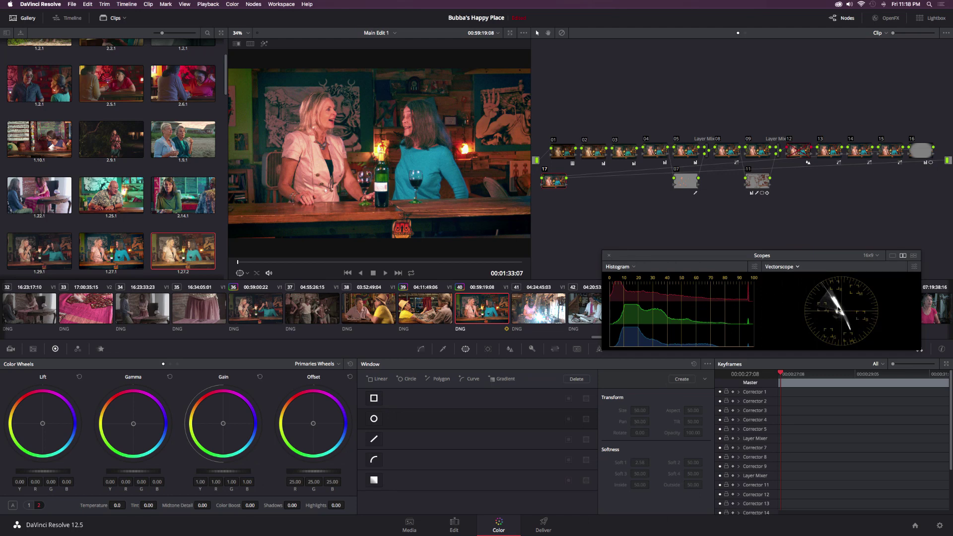
click(913, 267)
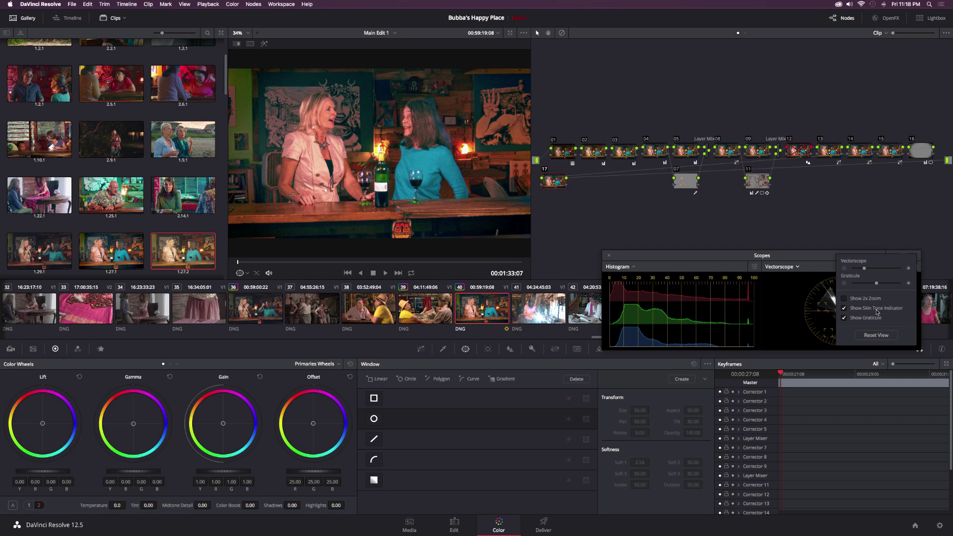
click(806, 306)
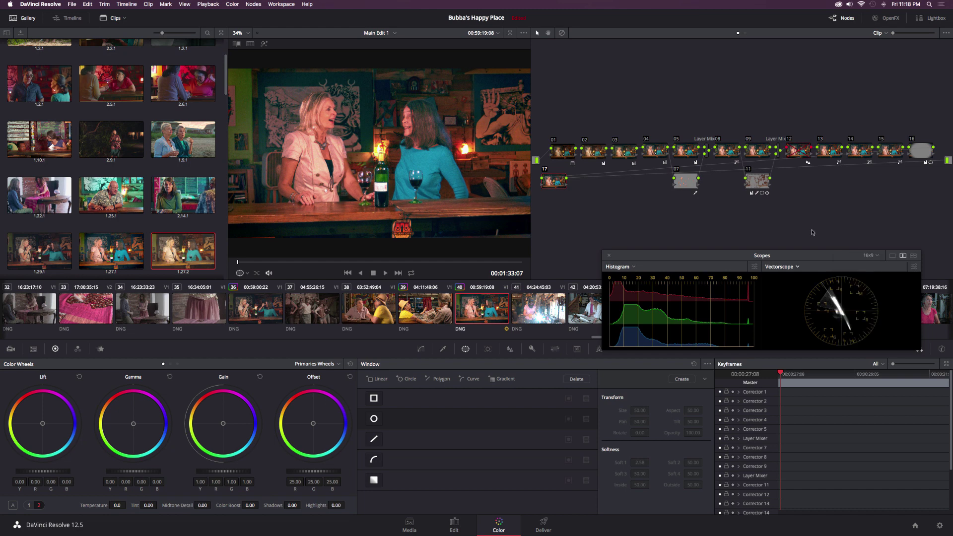
Sample the blonde woman's skin with node 17's HSL qualifier, check the highlighted selection on the vectorscope, and remove the node and highlight
click(443, 349)
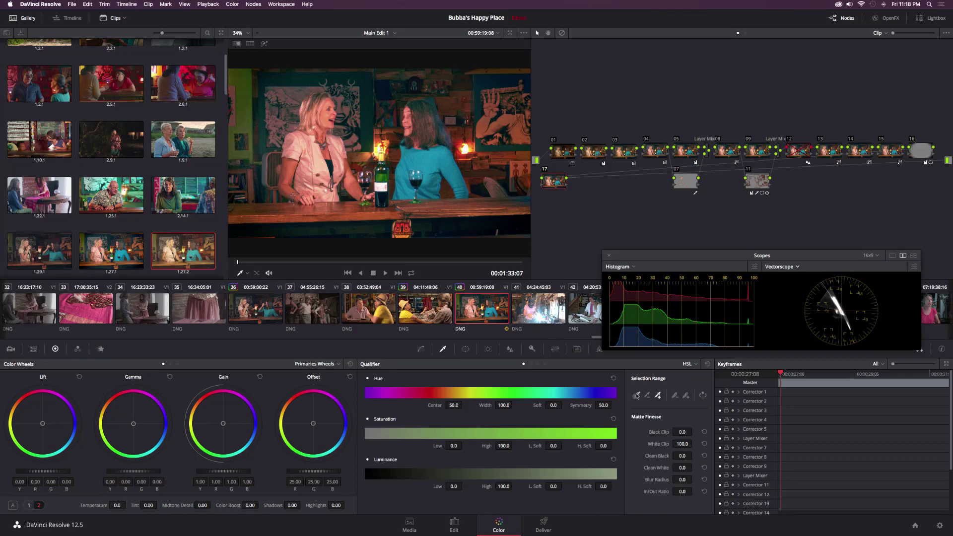
click(636, 396)
click(329, 110)
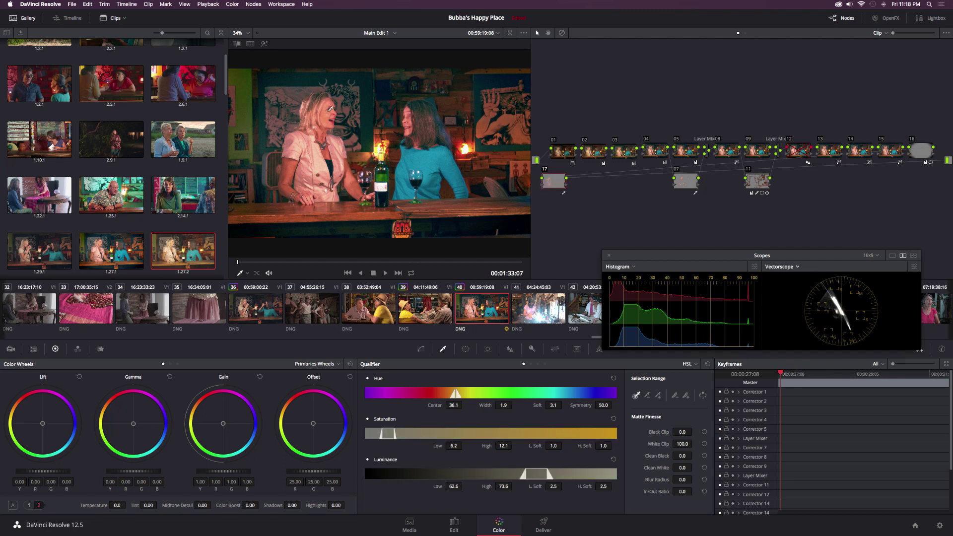
key(shift+h)
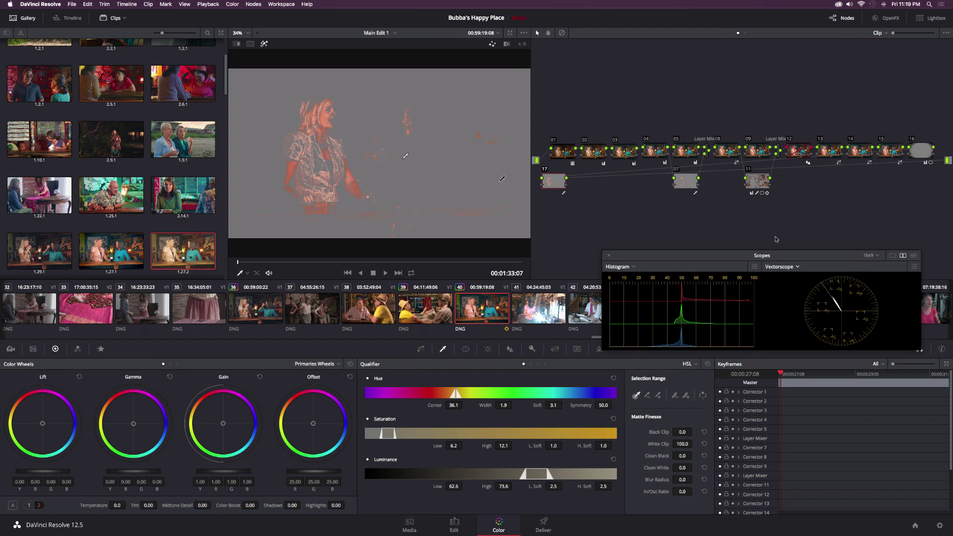
key(Delete)
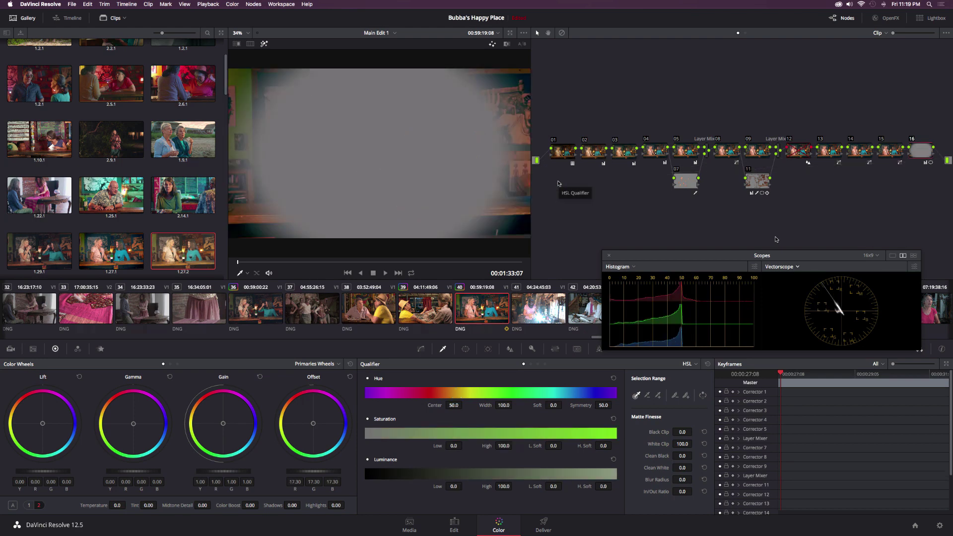
key(shift+h)
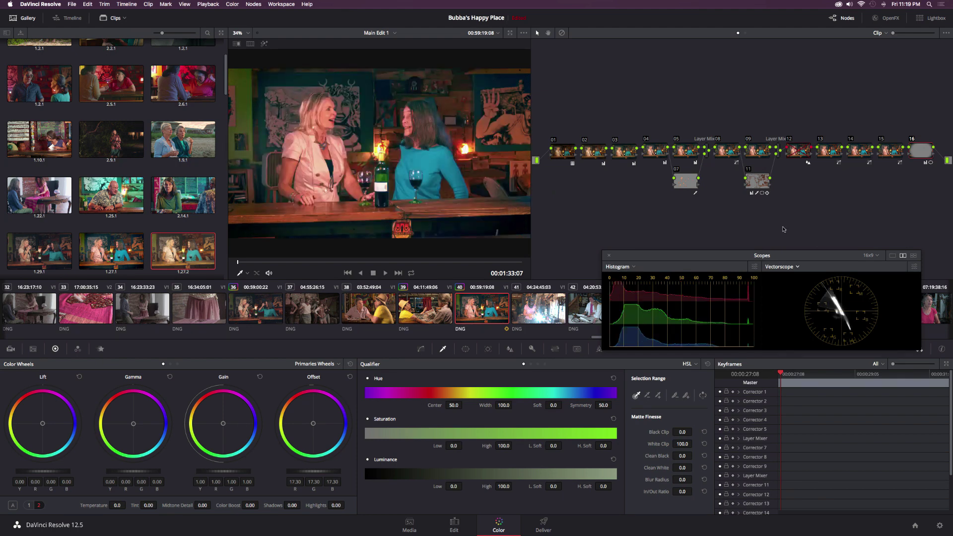
Switch to the Edit page
click(445, 531)
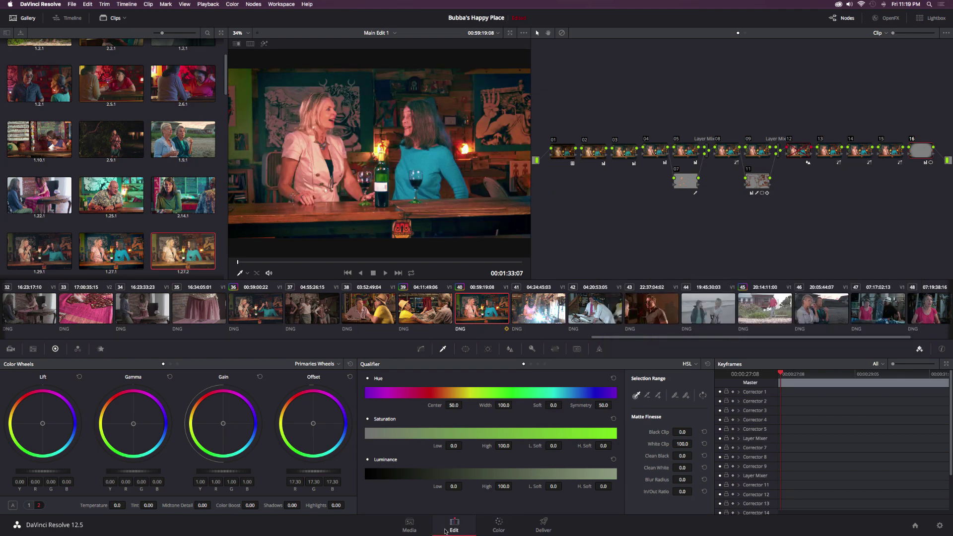